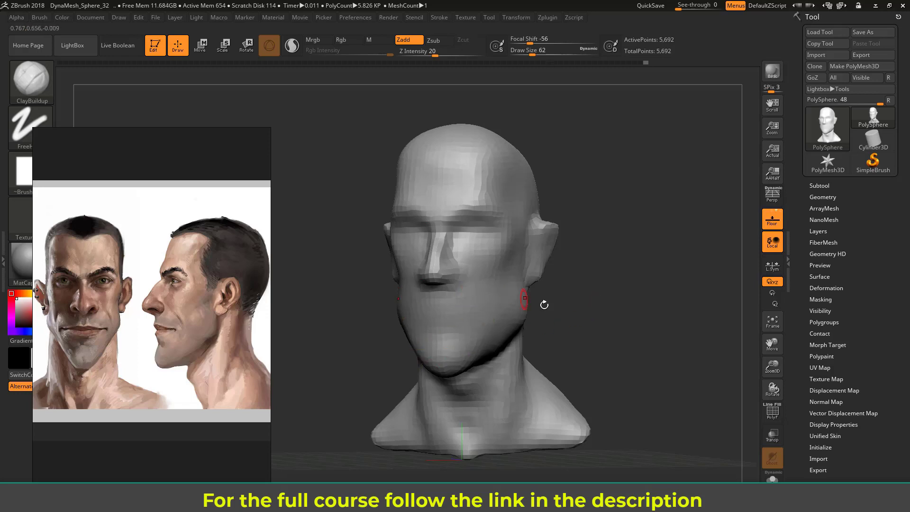
Remesh the head with DynaMesh at a resolution of 64.
{"action": "right_click_drag", "start_coordinate": [605, 277], "coordinate": [631, 276], "text": "ctrl"}
{"action": "mouse_move", "coordinate": [642, 273]}
{"action": "left_mouse_down", "text": "alt"}
{"action": "mouse_move", "coordinate": [668, 251]}
{"action": "mouse_move", "coordinate": [673, 301]}
{"action": "mouse_move", "coordinate": [588, 311]}
{"action": "left_mouse_up", "text": "alt"}
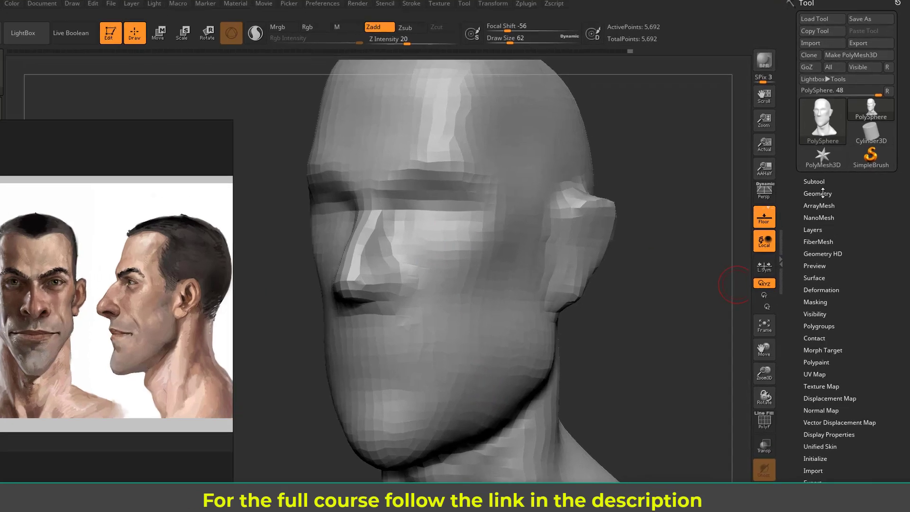
{"action": "left_click", "coordinate": [823, 196]}
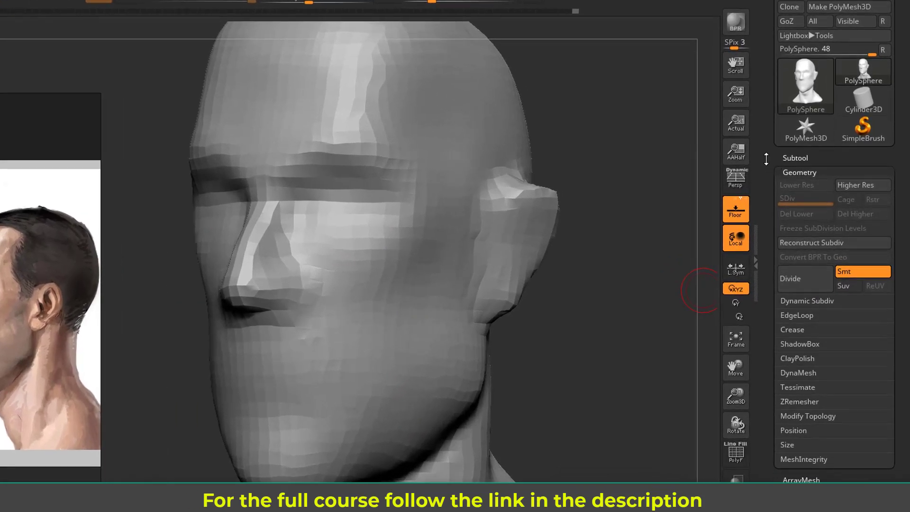
{"action": "scroll", "coordinate": [765, 163], "scroll_direction": "down", "scroll_amount": 3}
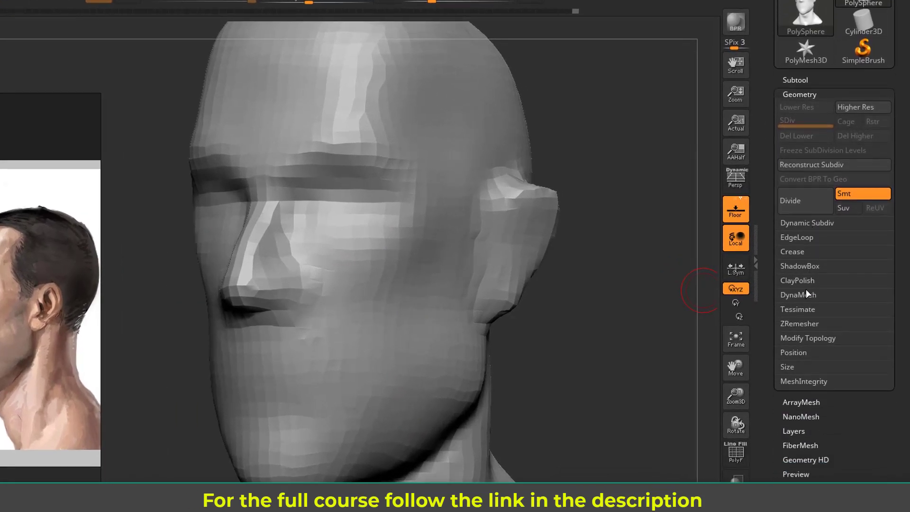
{"action": "left_click", "coordinate": [802, 294]}
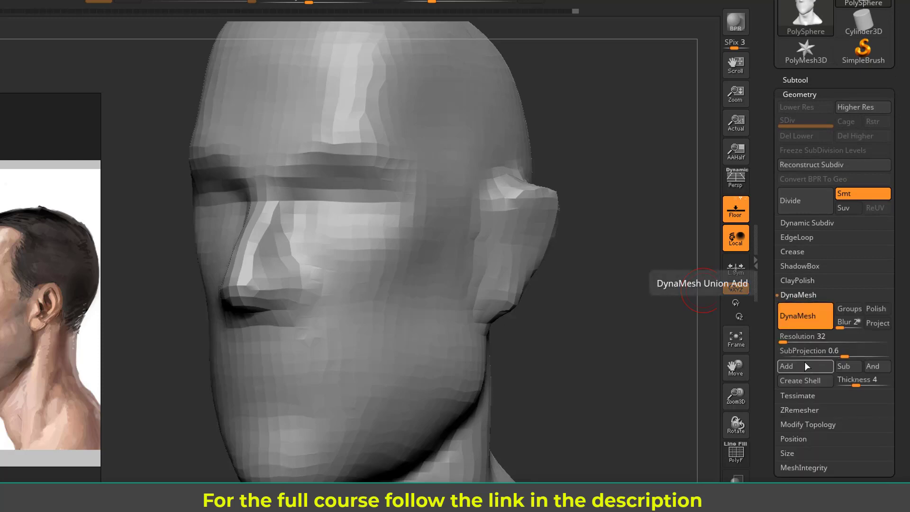
{"action": "left_click", "coordinate": [783, 336]}
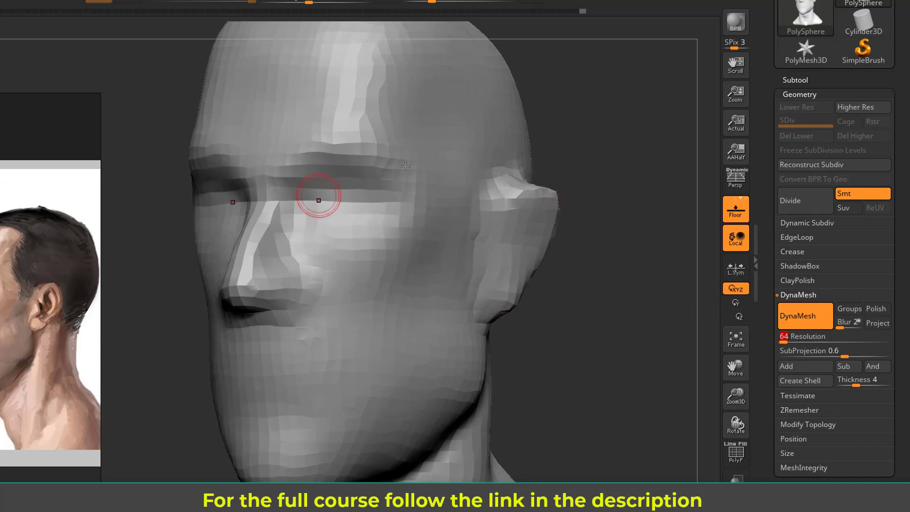
{"action": "left_click", "coordinate": [827, 308]}
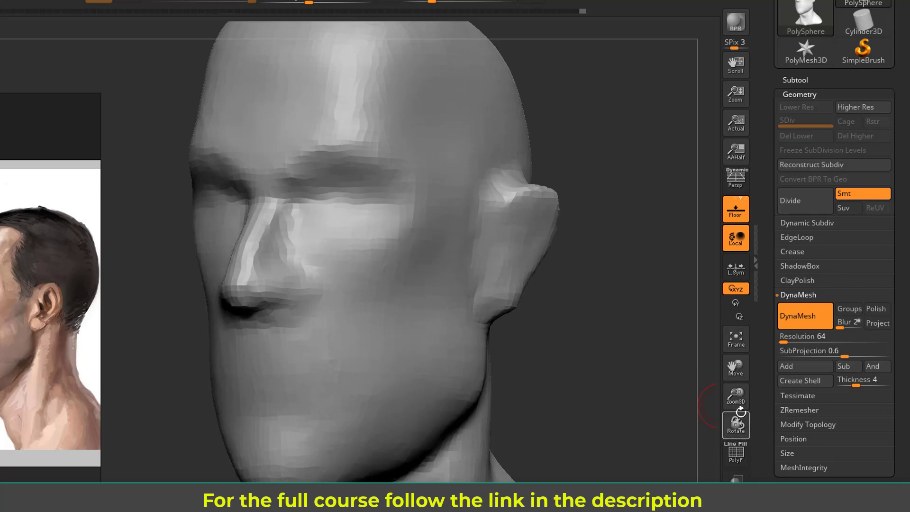
Inspect the remeshed head's wireframe from the front and at an angle, and hide the wireframe again.
{"action": "left_click", "coordinate": [735, 453]}
{"action": "left_click_drag", "start_coordinate": [541, 426], "coordinate": [733, 429]}
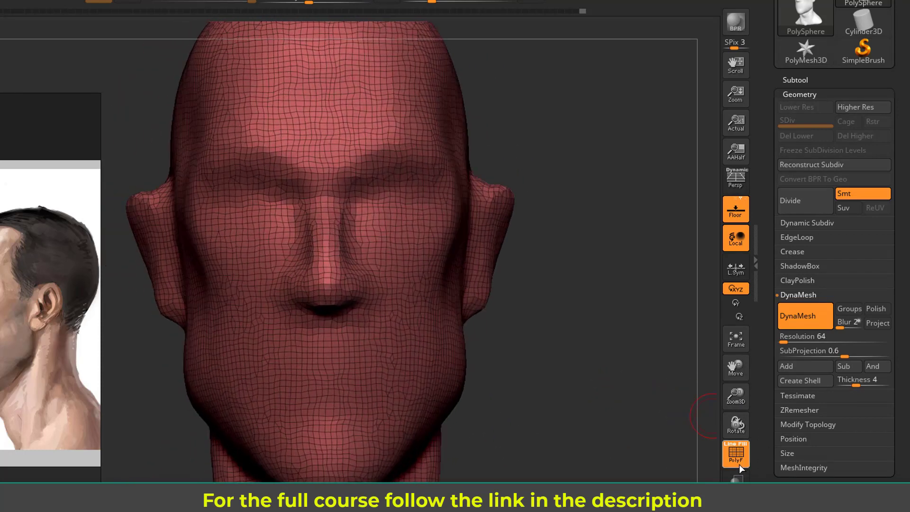
{"action": "left_click_drag", "start_coordinate": [528, 372], "coordinate": [546, 370]}
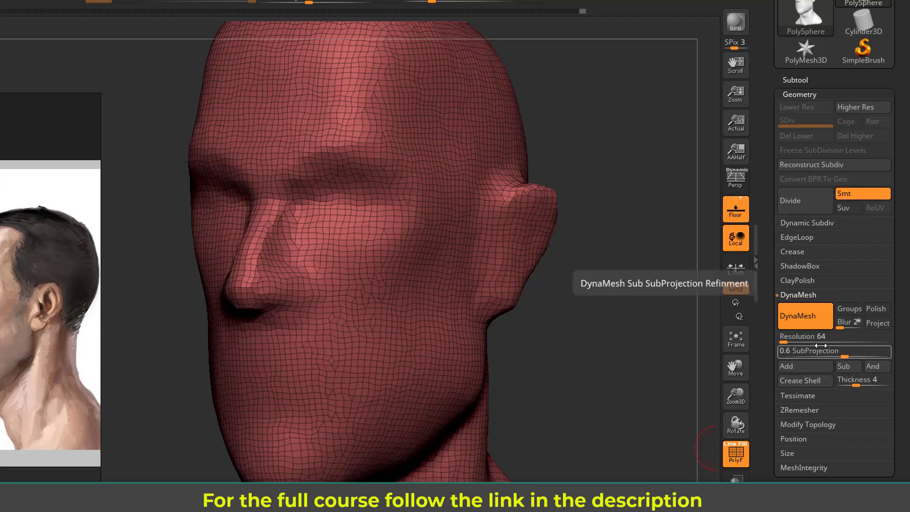
{"action": "left_click", "coordinate": [738, 458]}
{"action": "left_click_drag", "start_coordinate": [589, 356], "coordinate": [601, 339]}
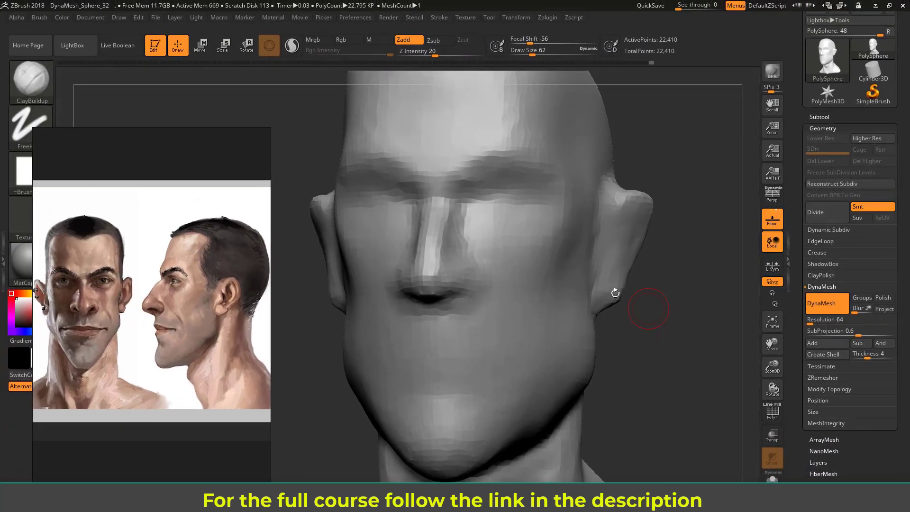
Carve out both eye sockets and build up the cheekbones beneath them with the ClayBuildup brush at draw size 112.
{"action": "left_click_drag", "start_coordinate": [674, 305], "coordinate": [681, 292]}
{"action": "key", "text": "s"}
{"action": "left_click_drag", "start_coordinate": [504, 241], "coordinate": [512, 242]}
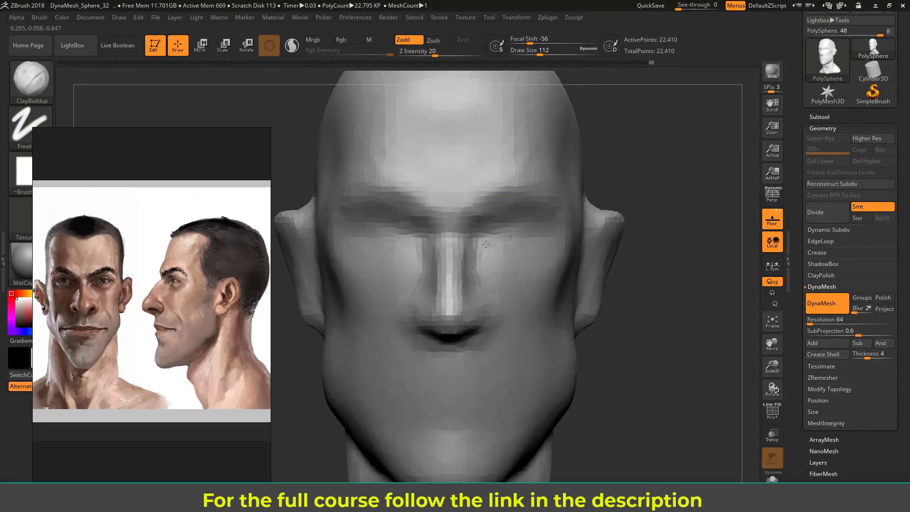
{"action": "mouse_move", "coordinate": [495, 242]}
{"action": "left_mouse_down", "text": "alt"}
{"action": "mouse_move", "coordinate": [506, 230]}
{"action": "mouse_move", "coordinate": [540, 233]}
{"action": "mouse_move", "coordinate": [488, 244]}
{"action": "mouse_move", "coordinate": [514, 259]}
{"action": "mouse_move", "coordinate": [550, 244]}
{"action": "left_mouse_up", "text": "alt"}
{"action": "left_click_drag", "start_coordinate": [670, 207], "coordinate": [537, 239]}
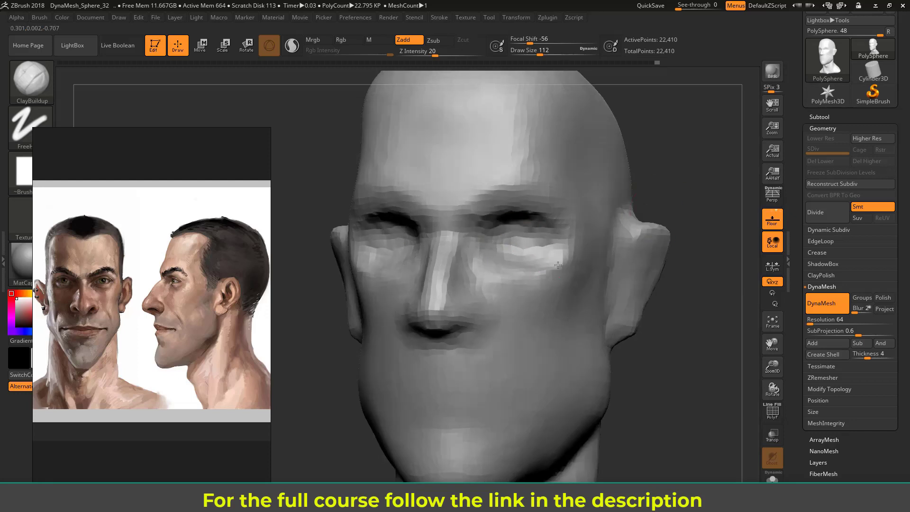
{"action": "mouse_move", "coordinate": [667, 179]}
{"action": "left_mouse_down"}
{"action": "mouse_move", "coordinate": [682, 163]}
{"action": "mouse_move", "coordinate": [678, 193]}
{"action": "mouse_move", "coordinate": [691, 183]}
{"action": "mouse_move", "coordinate": [660, 185]}
{"action": "mouse_move", "coordinate": [654, 211]}
{"action": "mouse_move", "coordinate": [544, 296]}
{"action": "left_mouse_up"}
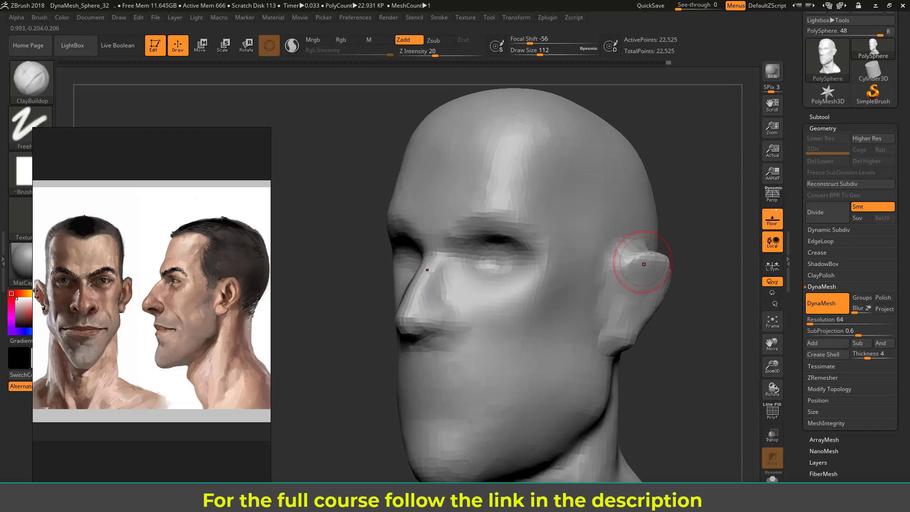
Sculpt the nostrils and nose wings with the ClayBuildup brush at draw size 68, following the reference portrait.
{"action": "left_click_drag", "start_coordinate": [698, 231], "coordinate": [657, 215]}
{"action": "key", "text": "s"}
{"action": "left_click_drag", "start_coordinate": [451, 233], "coordinate": [442, 234]}
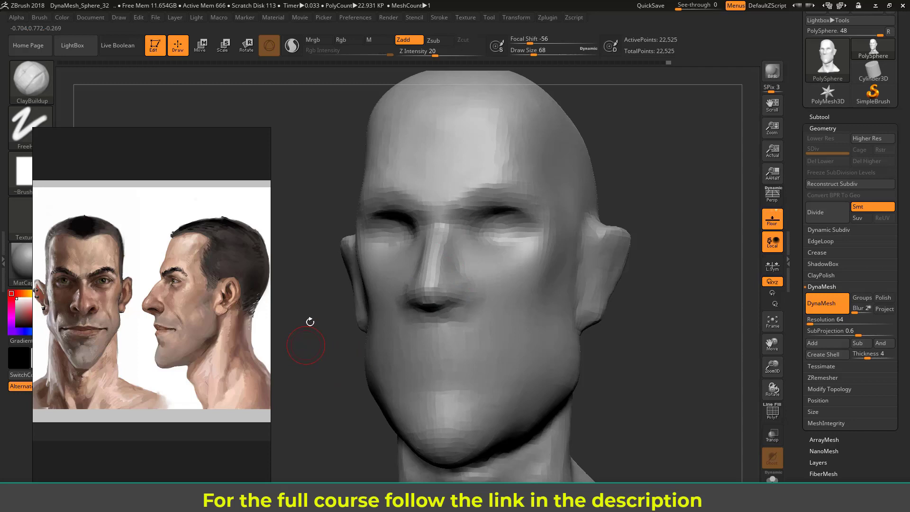
{"action": "scroll", "coordinate": [209, 319], "scroll_direction": "up", "scroll_amount": 5}
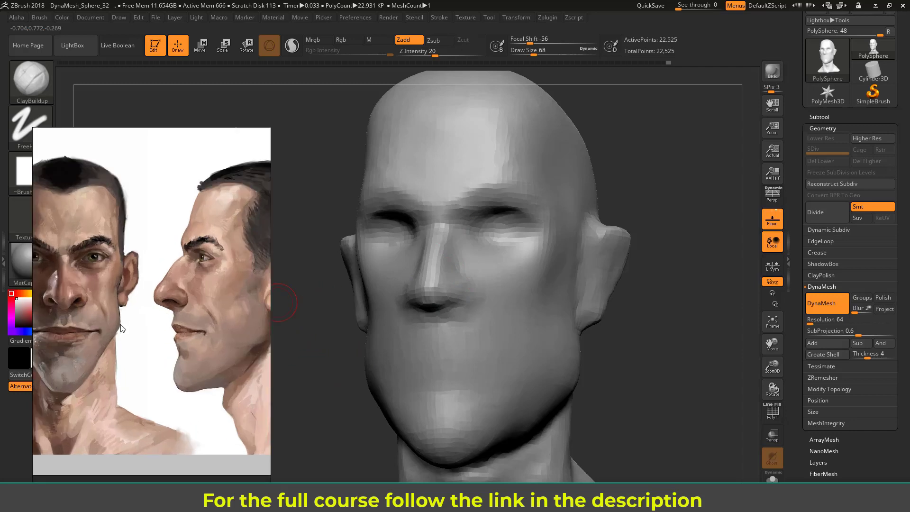
{"action": "scroll", "coordinate": [133, 337], "scroll_direction": "down", "scroll_amount": 3}
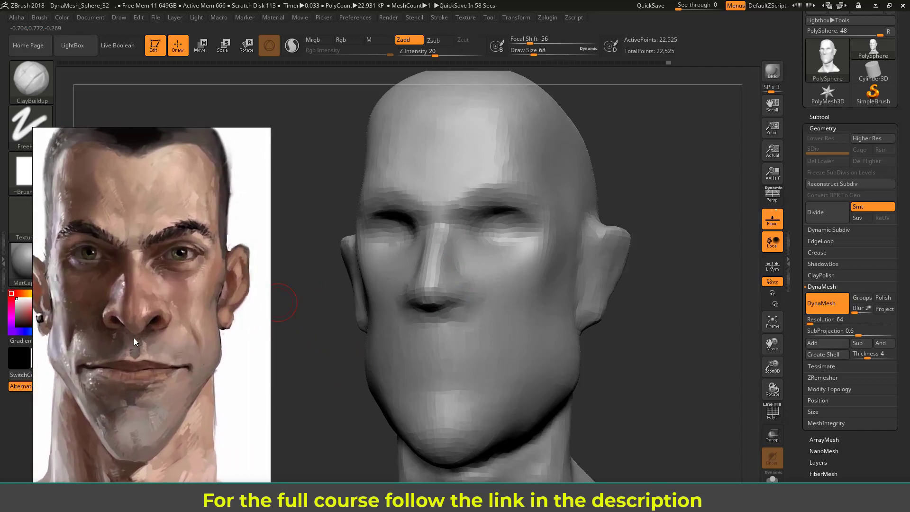
{"action": "mouse_move", "coordinate": [690, 280]}
{"action": "left_mouse_down"}
{"action": "mouse_move", "coordinate": [690, 294]}
{"action": "mouse_move", "coordinate": [640, 279]}
{"action": "mouse_move", "coordinate": [663, 288]}
{"action": "mouse_move", "coordinate": [664, 308]}
{"action": "left_mouse_up"}
{"action": "left_click_drag", "start_coordinate": [478, 299], "coordinate": [467, 306]}
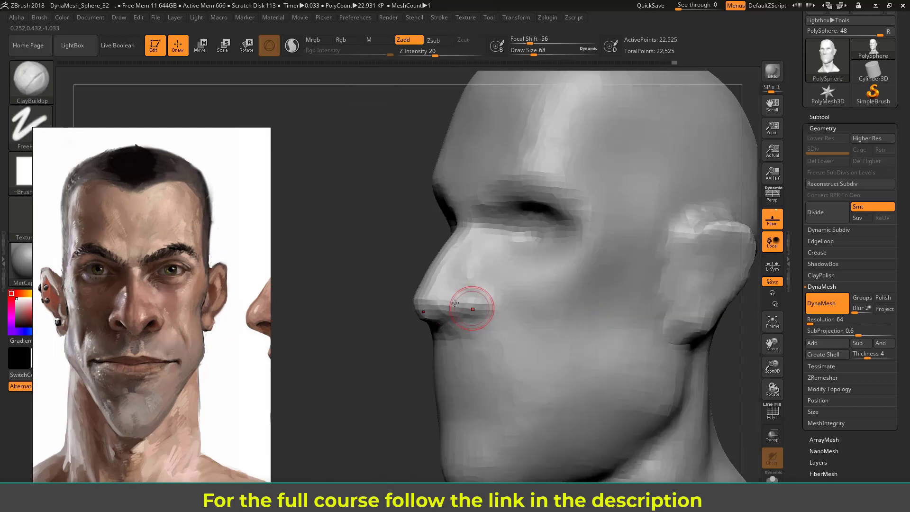
{"action": "mouse_move", "coordinate": [463, 301]}
{"action": "left_mouse_down"}
{"action": "mouse_move", "coordinate": [476, 303]}
{"action": "mouse_move", "coordinate": [458, 306]}
{"action": "left_mouse_up"}
{"action": "left_click_drag", "start_coordinate": [366, 374], "coordinate": [459, 318]}
Refine the nose wings and the cheek area beside them, raising the ClayBuildup draw size to 108.
{"action": "key", "text": "s"}
{"action": "mouse_move", "coordinate": [644, 155]}
{"action": "left_mouse_down", "text": "shift"}
{"action": "mouse_move", "coordinate": [659, 204]}
{"action": "mouse_move", "coordinate": [625, 272]}
{"action": "mouse_move", "coordinate": [381, 352]}
{"action": "mouse_move", "coordinate": [342, 393]}
{"action": "left_mouse_up", "text": "shift"}
{"action": "key", "text": "]"}
{"action": "mouse_move", "coordinate": [444, 248]}
{"action": "left_mouse_down"}
{"action": "mouse_move", "coordinate": [448, 237]}
{"action": "mouse_move", "coordinate": [455, 254]}
{"action": "left_mouse_up"}
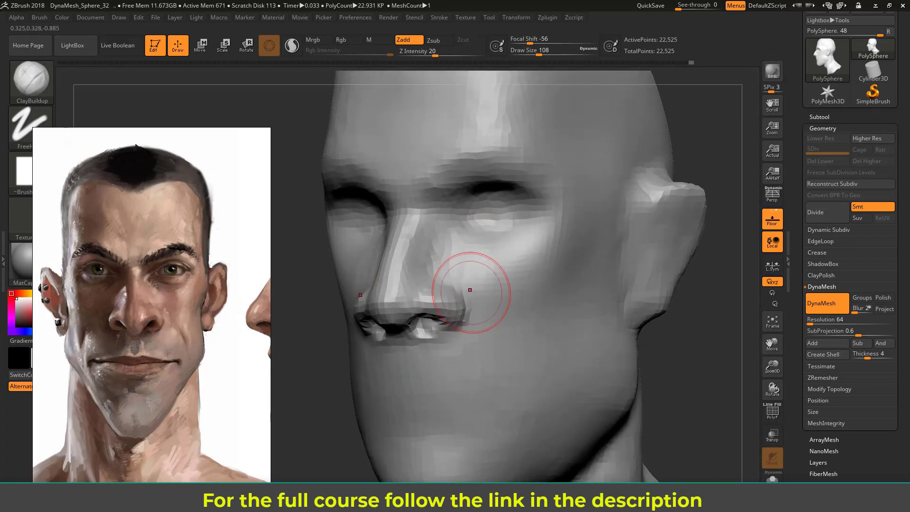
Carve the nasolabial fold from the nose wing down the cheek with the DamStandard brush at draw size 182.
{"action": "left_click_drag", "start_coordinate": [316, 416], "coordinate": [300, 243]}
{"action": "left_click", "coordinate": [30, 79]}
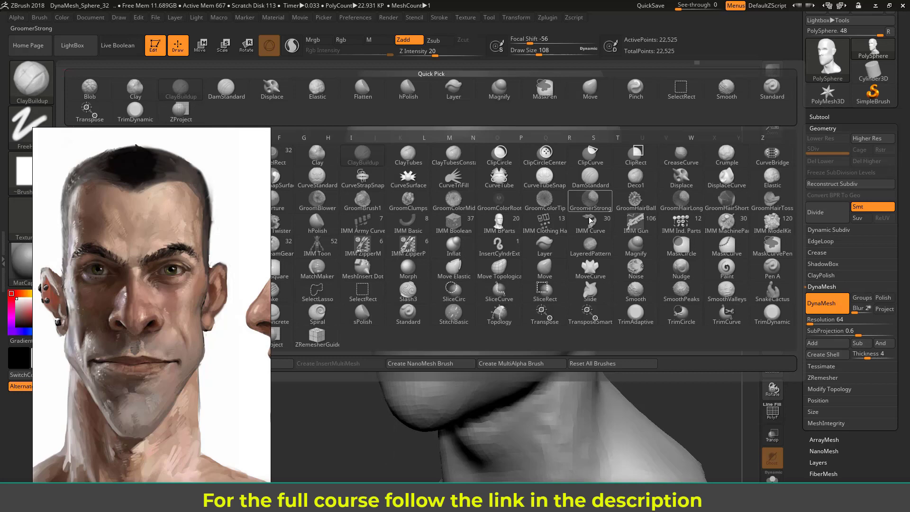
{"action": "key", "text": "d"}
{"action": "left_click", "coordinate": [588, 180]}
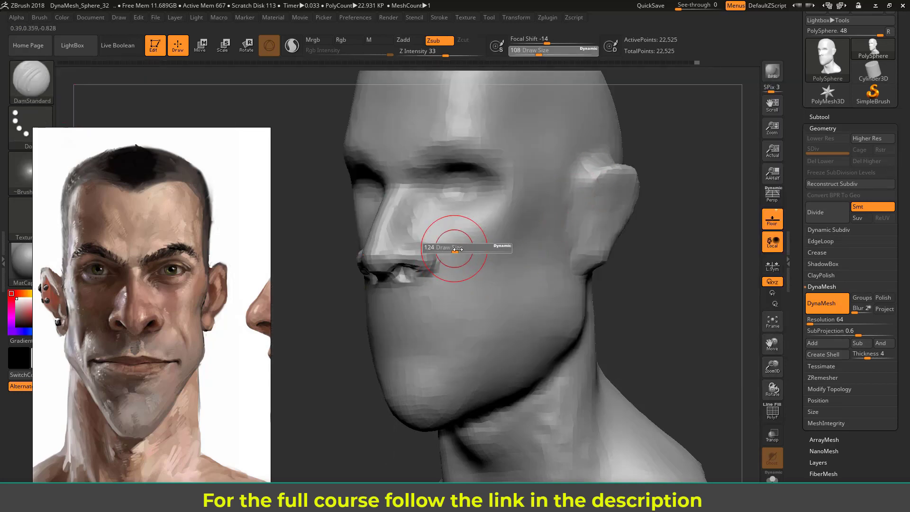
{"action": "left_click_drag", "start_coordinate": [656, 313], "coordinate": [651, 301]}
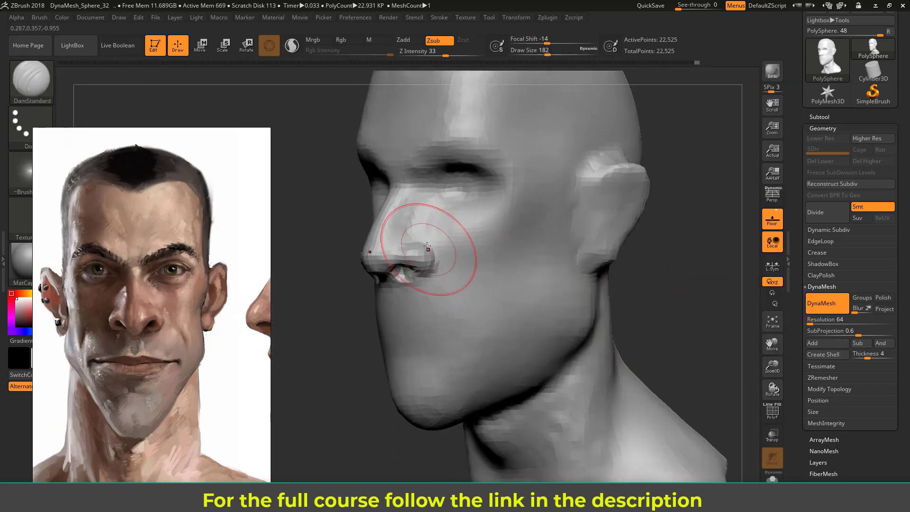
{"action": "left_click_drag", "start_coordinate": [447, 269], "coordinate": [478, 311]}
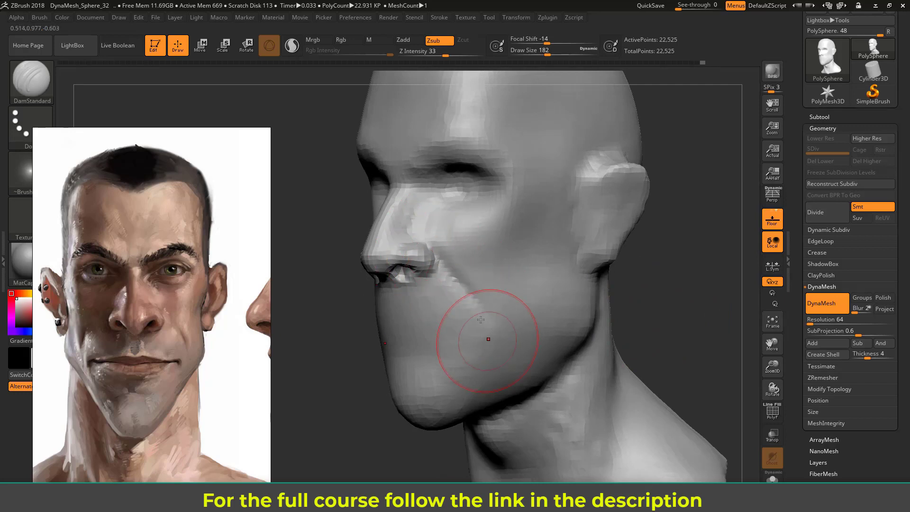
Soften the nasolabial fold and surrounding cheek with the Smooth brush, reducing the draw size to 87.
{"action": "key", "text": "shift"}
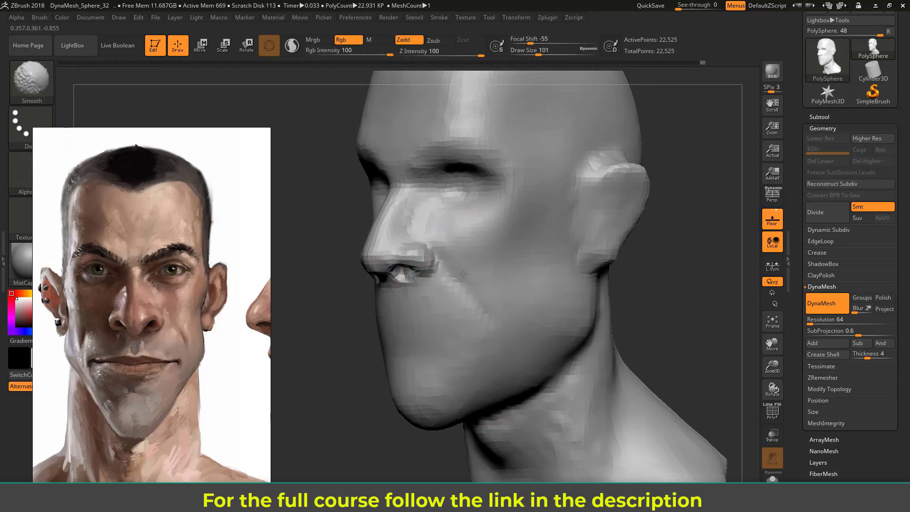
{"action": "key", "text": "s"}
{"action": "mouse_move", "coordinate": [441, 234]}
{"action": "left_mouse_down"}
{"action": "mouse_move", "coordinate": [473, 246]}
{"action": "mouse_move", "coordinate": [467, 237]}
{"action": "mouse_move", "coordinate": [507, 272]}
{"action": "mouse_move", "coordinate": [472, 255]}
{"action": "left_mouse_up"}
{"action": "key", "text": "s"}
{"action": "left_click_drag", "start_coordinate": [471, 249], "coordinate": [450, 224], "text": "shift"}
{"action": "key", "text": "s"}
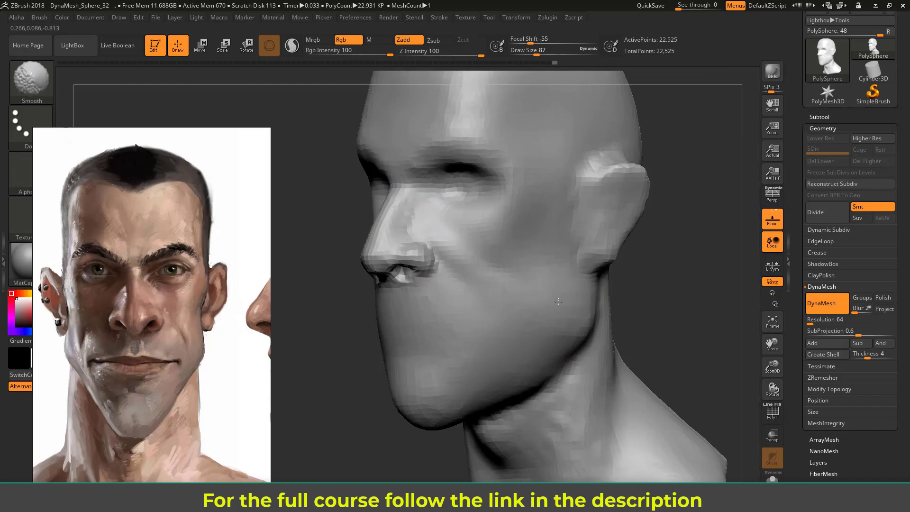
Carve the horizontal line between the lips below the nose with the DamStandard brush at draw size 56.
{"action": "mouse_move", "coordinate": [678, 270]}
{"action": "left_mouse_down"}
{"action": "mouse_move", "coordinate": [607, 278]}
{"action": "mouse_move", "coordinate": [661, 274]}
{"action": "mouse_move", "coordinate": [635, 272]}
{"action": "mouse_move", "coordinate": [654, 263]}
{"action": "mouse_move", "coordinate": [635, 282]}
{"action": "mouse_move", "coordinate": [652, 274]}
{"action": "left_mouse_up"}
{"action": "left_click_drag", "start_coordinate": [614, 297], "coordinate": [627, 279], "text": "alt"}
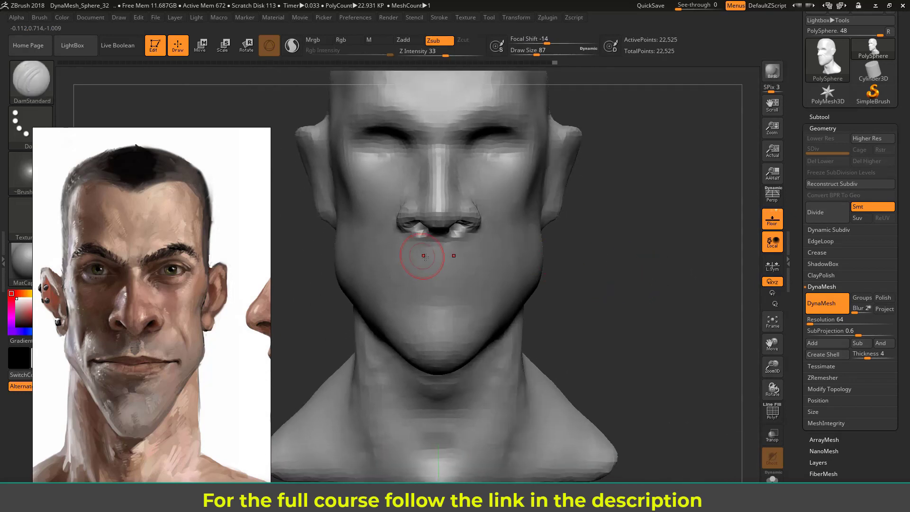
{"action": "key", "text": "s"}
{"action": "left_click", "coordinate": [381, 276]}
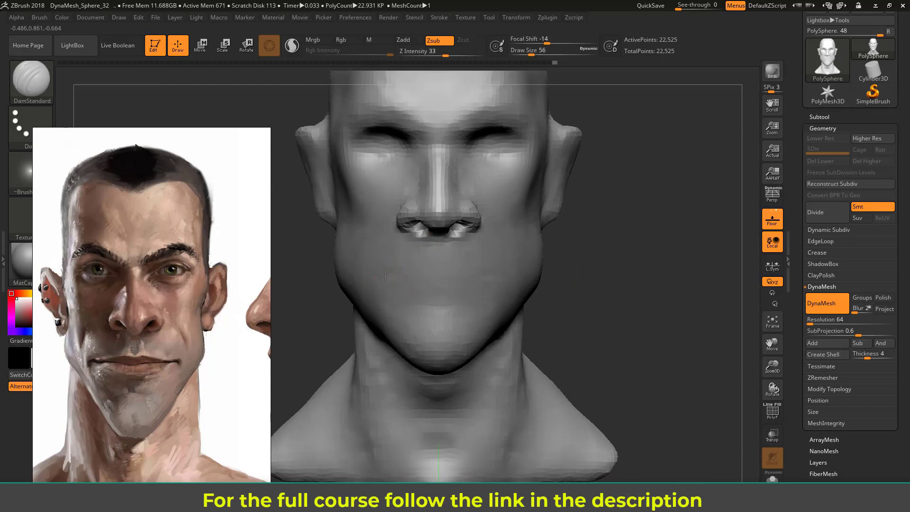
{"action": "left_click_drag", "start_coordinate": [421, 273], "coordinate": [444, 279]}
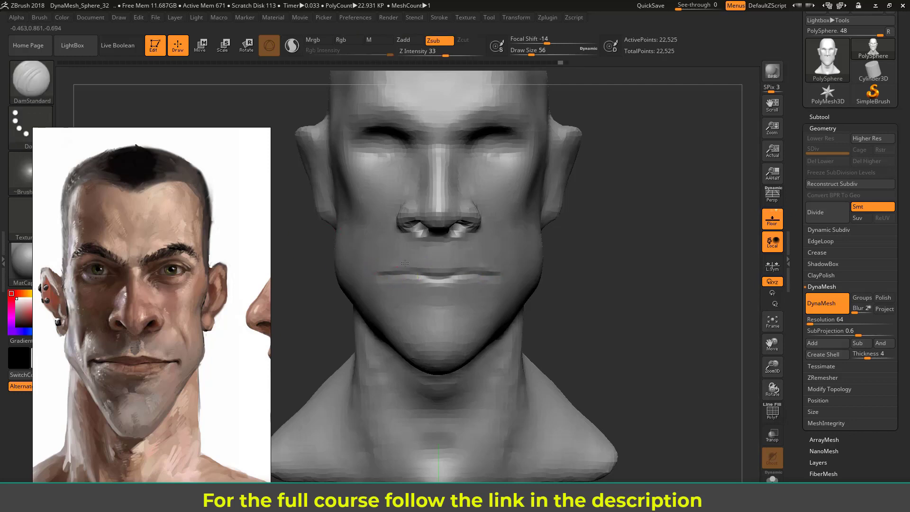
Define the upper and lower lip contours around the mouth line with the DamStandard brush.
{"action": "left_click_drag", "start_coordinate": [429, 260], "coordinate": [436, 263]}
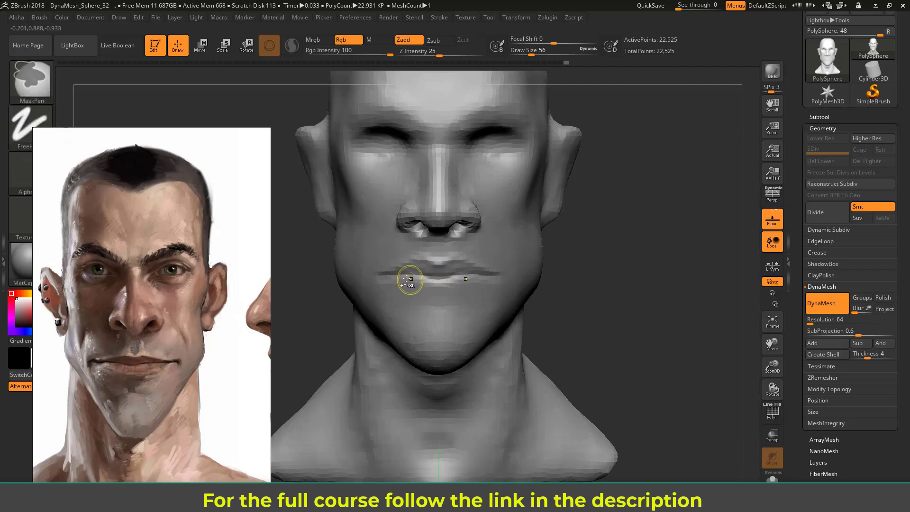
{"action": "key", "text": "ctrl+z"}
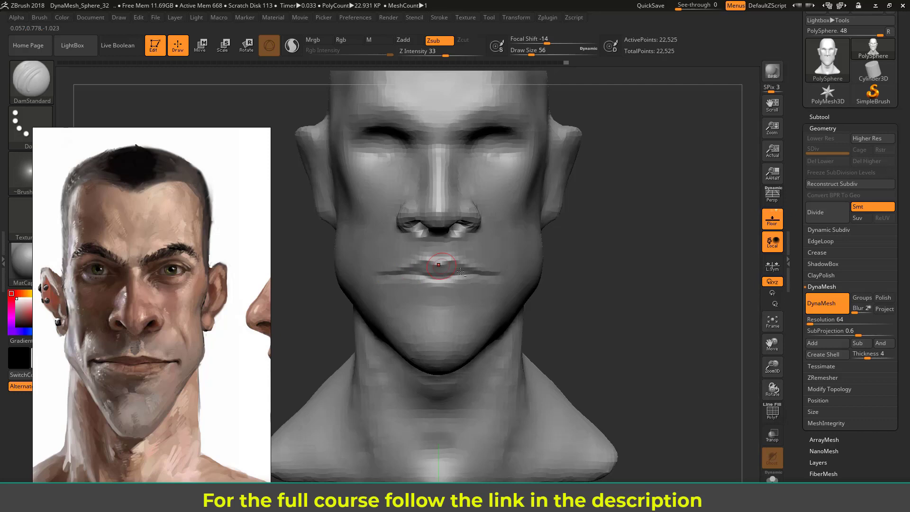
{"action": "left_click_drag", "start_coordinate": [605, 274], "coordinate": [590, 270], "text": "alt"}
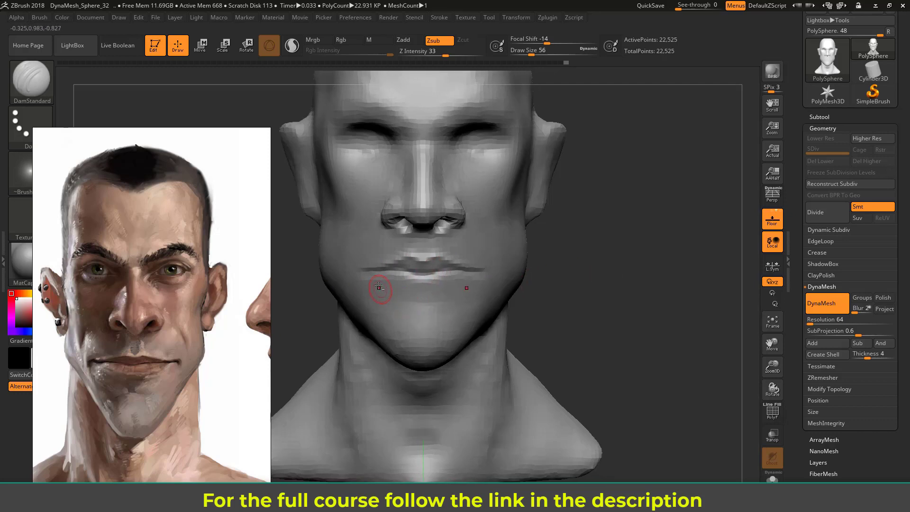
{"action": "left_click_drag", "start_coordinate": [410, 288], "coordinate": [423, 288]}
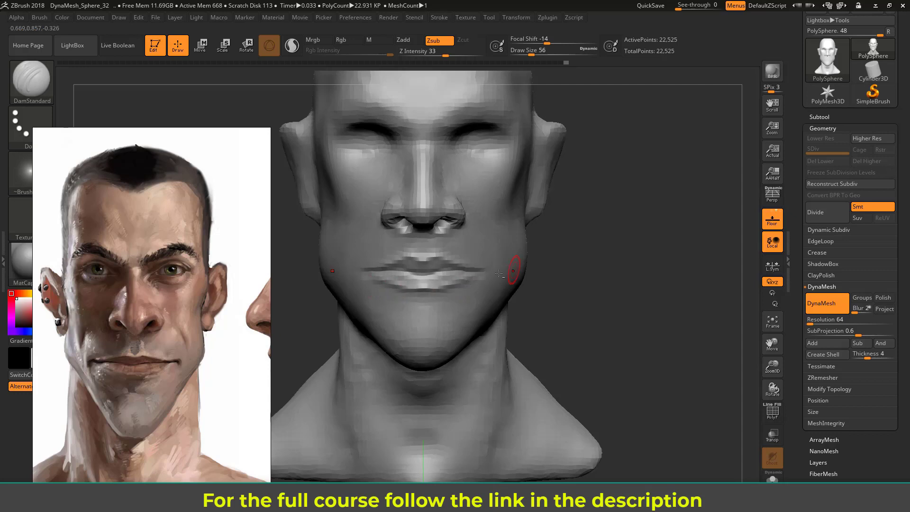
{"action": "left_click_drag", "start_coordinate": [565, 264], "coordinate": [399, 278]}
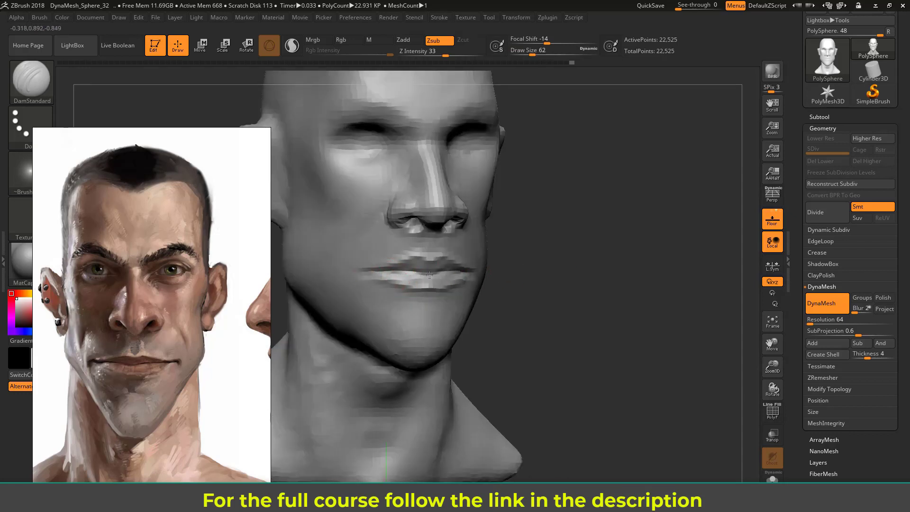
Carve the hollows below the lower lip to shape the chin with the DamStandard brush at draw size 163.
{"action": "mouse_move", "coordinate": [509, 286]}
{"action": "left_mouse_down"}
{"action": "mouse_move", "coordinate": [467, 275]}
{"action": "mouse_move", "coordinate": [642, 242]}
{"action": "mouse_move", "coordinate": [521, 253]}
{"action": "mouse_move", "coordinate": [541, 272]}
{"action": "mouse_move", "coordinate": [516, 270]}
{"action": "mouse_move", "coordinate": [561, 270]}
{"action": "mouse_move", "coordinate": [588, 244]}
{"action": "mouse_move", "coordinate": [517, 287]}
{"action": "left_mouse_up"}
{"action": "key", "text": "s"}
{"action": "left_click_drag", "start_coordinate": [410, 306], "coordinate": [421, 306]}
{"action": "left_click_drag", "start_coordinate": [522, 297], "coordinate": [394, 319]}
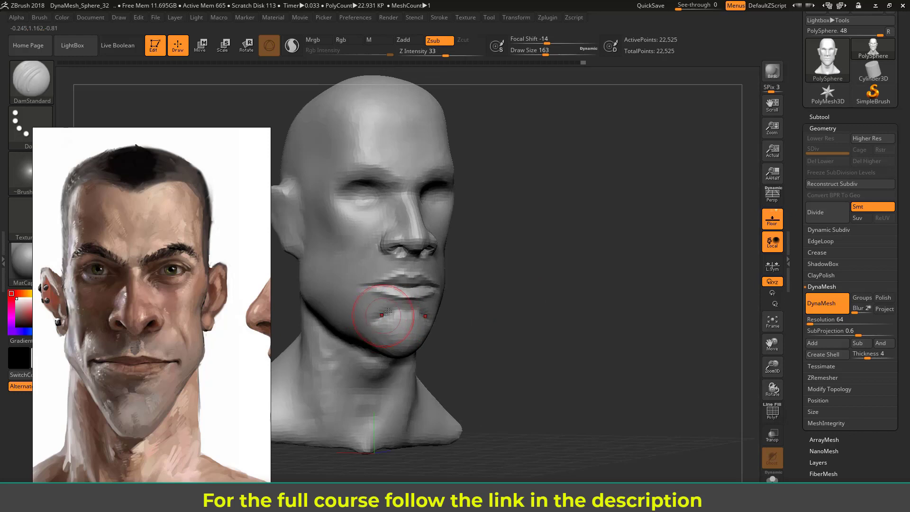
Soften the chin and lower cheeks beside the mouth with the Smooth brush at draw size 116.
{"action": "key", "text": "shift"}
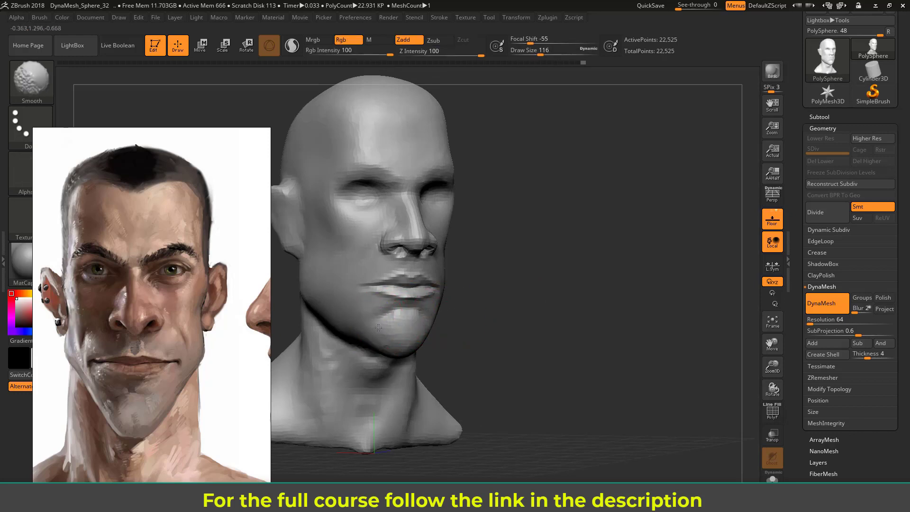
{"action": "left_click_drag", "start_coordinate": [479, 306], "coordinate": [450, 314], "text": "shift"}
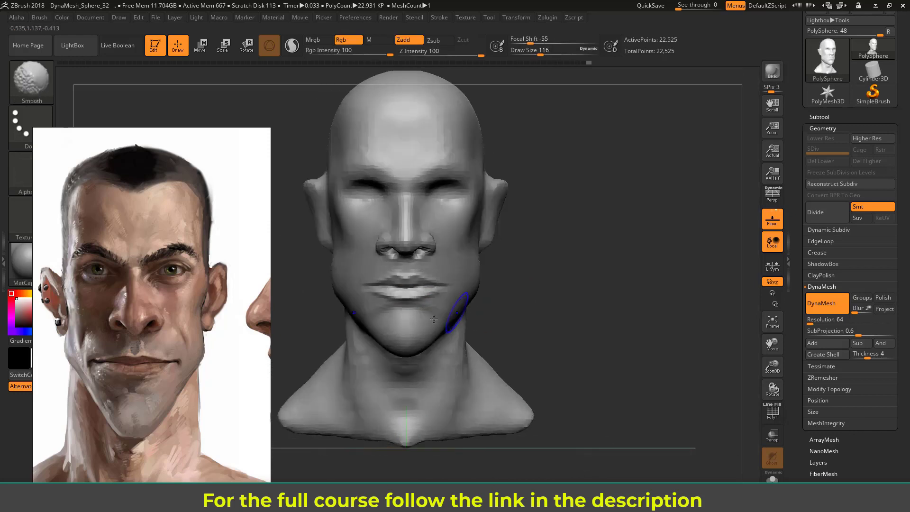
{"action": "key", "text": "shift"}
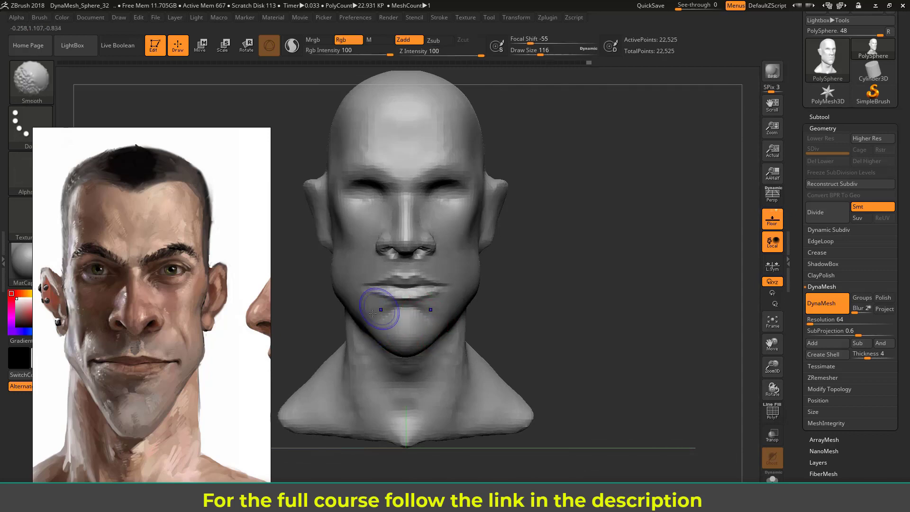
{"action": "left_click_drag", "start_coordinate": [386, 317], "coordinate": [379, 331], "text": "shift"}
{"action": "left_click_drag", "start_coordinate": [524, 312], "coordinate": [291, 343]}
{"action": "left_click_drag", "start_coordinate": [483, 303], "coordinate": [497, 293], "text": "alt"}
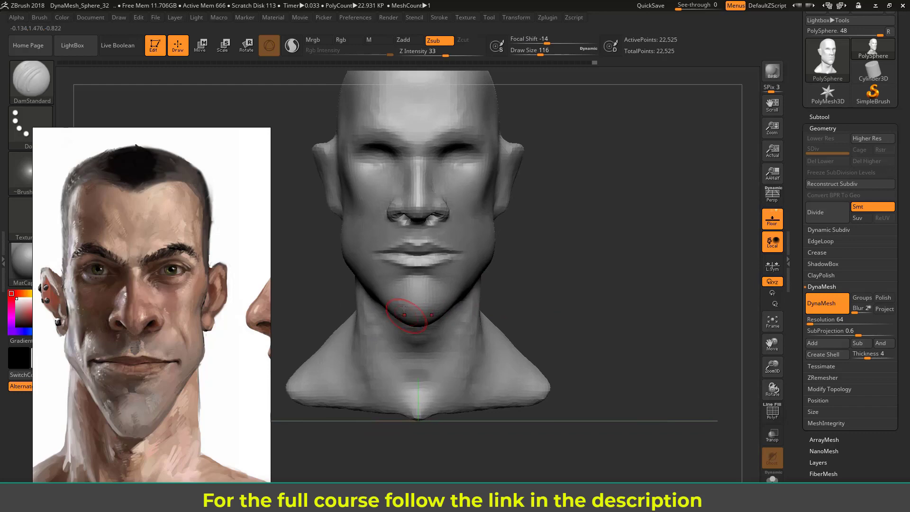
Adjust the outline of the chin and lower jaw with the Move brush at draw size 145.
{"action": "left_click", "coordinate": [44, 78]}
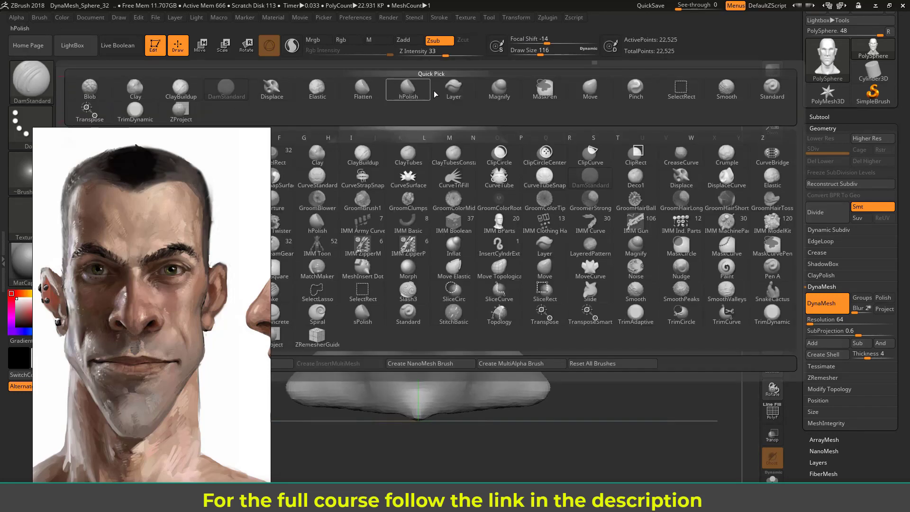
{"action": "left_click", "coordinate": [590, 90]}
{"action": "key", "text": "s"}
{"action": "left_click_drag", "start_coordinate": [401, 294], "coordinate": [393, 316]}
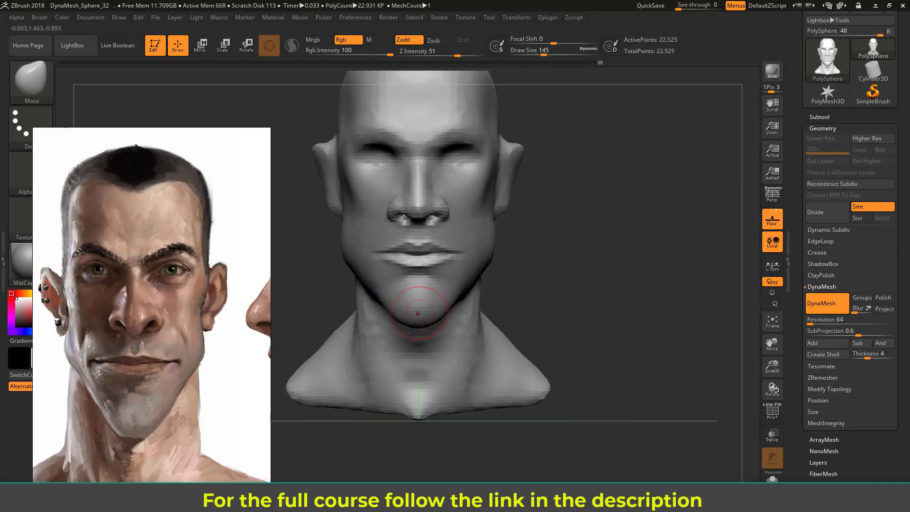
{"action": "left_click_drag", "start_coordinate": [576, 263], "coordinate": [453, 310]}
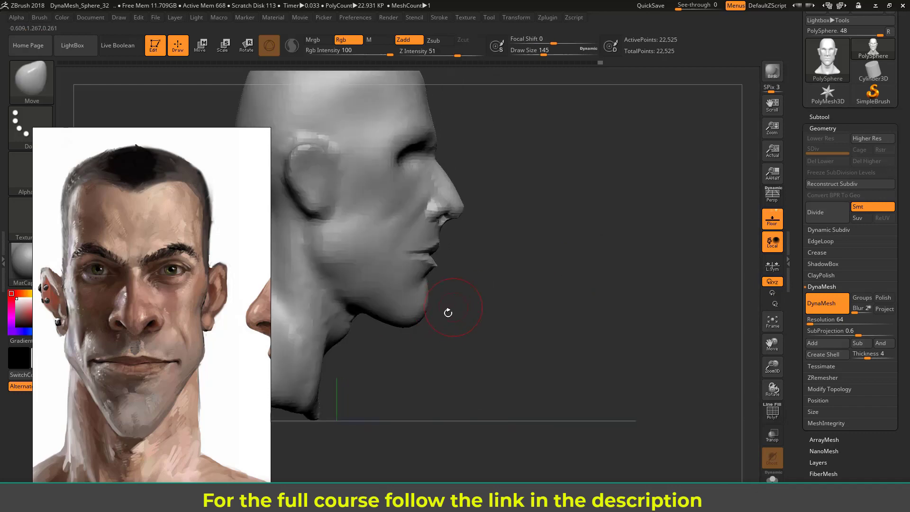
Reshape the profile of the lips and mouth to follow the side reference, using the Move brush at draw size 90.
{"action": "left_click_drag", "start_coordinate": [515, 289], "coordinate": [400, 299], "text": "shift"}
{"action": "middle_click_drag", "start_coordinate": [230, 350], "coordinate": [70, 331]}
{"action": "left_click_drag", "start_coordinate": [634, 212], "coordinate": [635, 280]}
{"action": "key", "text": "bracketleft"}
{"action": "key", "text": "bracketleft"}
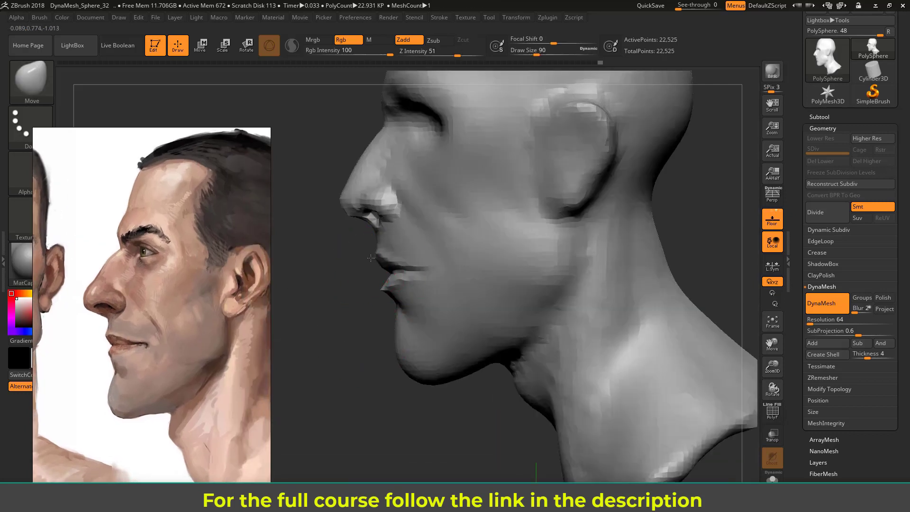
{"action": "mouse_move", "coordinate": [330, 301]}
{"action": "left_mouse_down", "text": "alt"}
{"action": "mouse_move", "coordinate": [317, 347]}
{"action": "mouse_move", "coordinate": [335, 298]}
{"action": "mouse_move", "coordinate": [332, 316]}
{"action": "left_mouse_up", "text": "alt"}
{"action": "key", "text": "s"}
{"action": "left_click_drag", "start_coordinate": [381, 272], "coordinate": [390, 282]}
{"action": "key", "text": "s"}
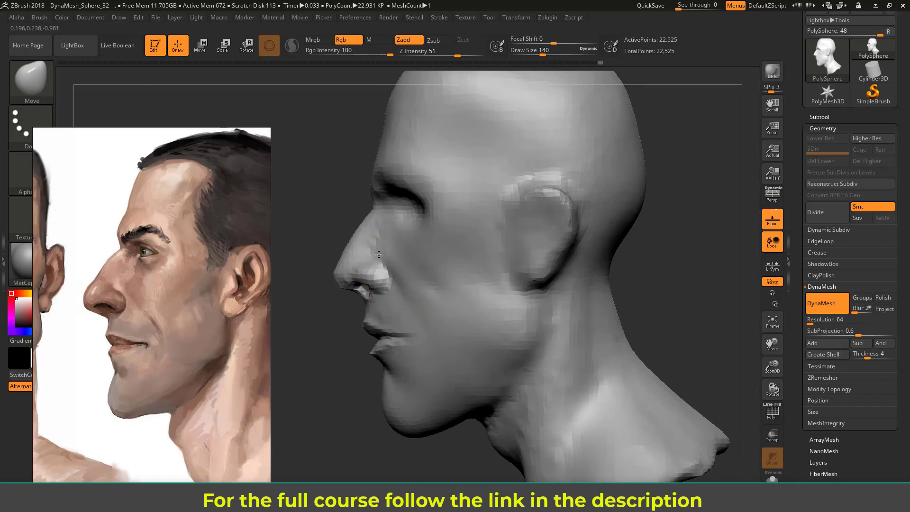
Refine the ears and sides of the head with the Move brush at draw size 182, following the front and side references.
{"action": "right_click_drag", "start_coordinate": [378, 254], "coordinate": [382, 297], "text": "alt"}
{"action": "key", "text": "s"}
{"action": "left_click_drag", "start_coordinate": [406, 294], "coordinate": [411, 295]}
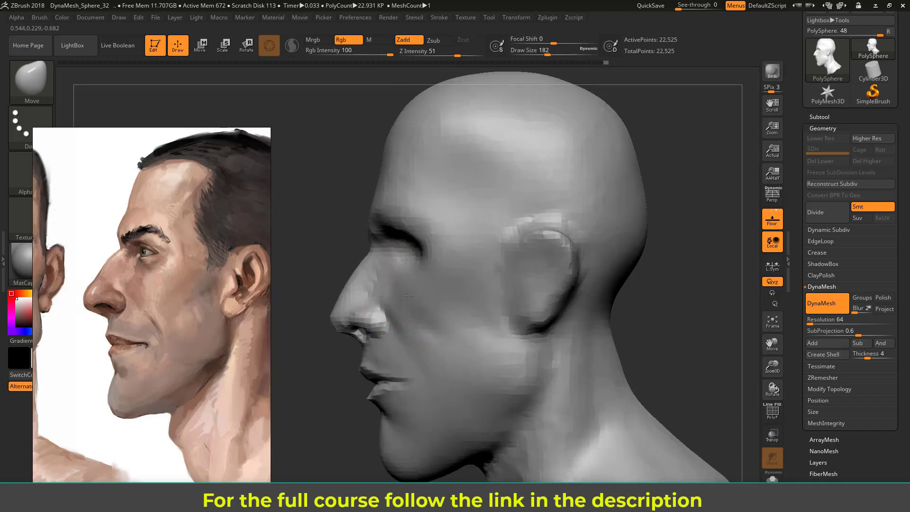
{"action": "right_click_drag", "start_coordinate": [370, 252], "coordinate": [450, 263]}
{"action": "middle_click_drag", "start_coordinate": [165, 331], "coordinate": [268, 338]}
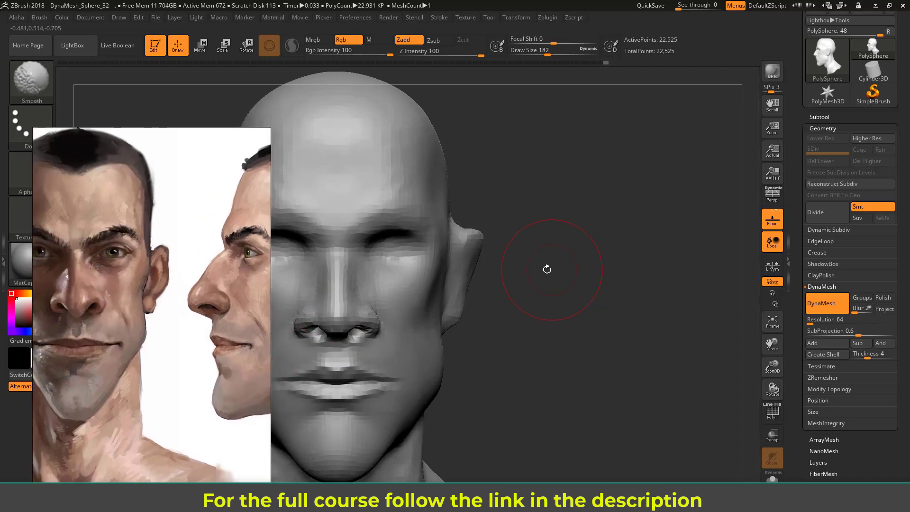
{"action": "right_click_drag", "start_coordinate": [514, 277], "coordinate": [542, 276], "text": "alt"}
{"action": "left_click_drag", "start_coordinate": [465, 287], "coordinate": [500, 284]}
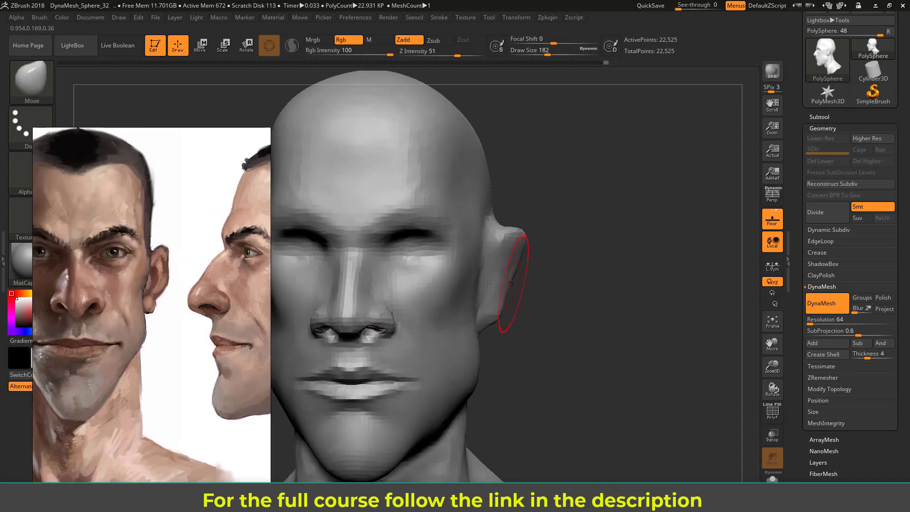
{"action": "right_click_drag", "start_coordinate": [427, 287], "coordinate": [304, 285]}
{"action": "middle_click_drag", "start_coordinate": [221, 312], "coordinate": [79, 327]}
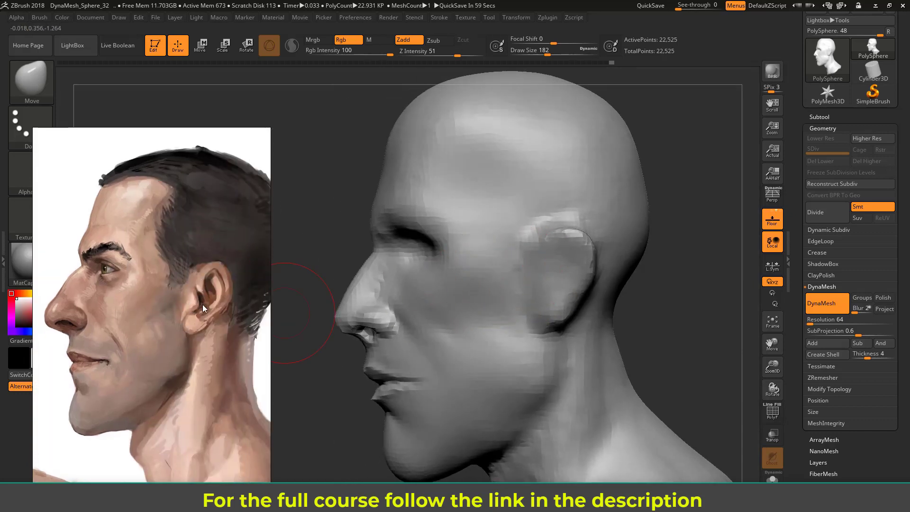
{"action": "mouse_move", "coordinate": [640, 271]}
{"action": "left_mouse_down"}
{"action": "mouse_move", "coordinate": [653, 270]}
{"action": "mouse_move", "coordinate": [535, 275]}
{"action": "left_mouse_up"}
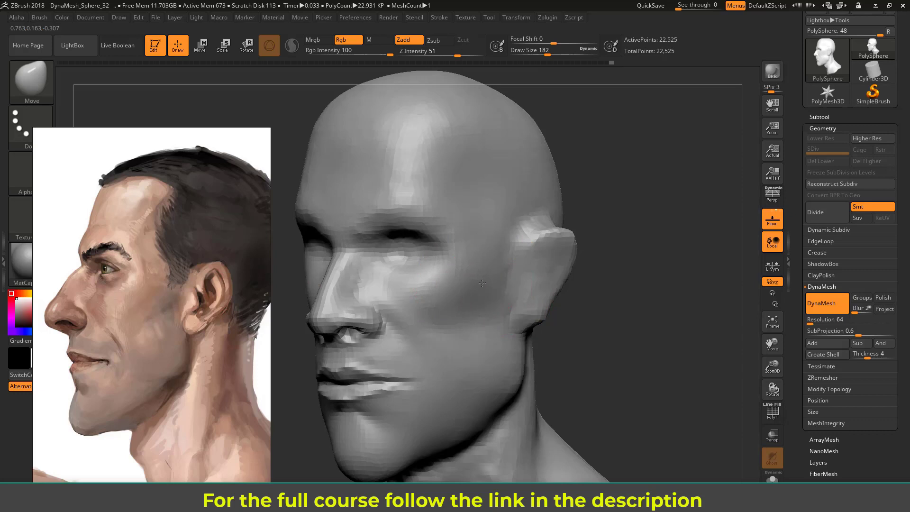
{"action": "mouse_move", "coordinate": [670, 273]}
{"action": "left_mouse_down"}
{"action": "mouse_move", "coordinate": [641, 285]}
{"action": "mouse_move", "coordinate": [629, 272]}
{"action": "mouse_move", "coordinate": [610, 284]}
{"action": "left_mouse_up"}
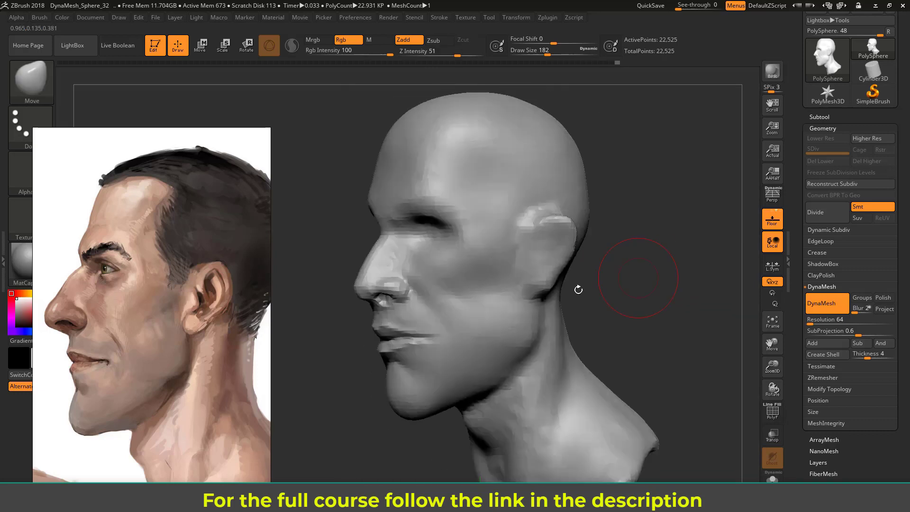
Model the cheek between the nasolabial fold and ear with the Clay brush, and smooth it at draw size 128.
{"action": "left_click", "coordinate": [32, 81]}
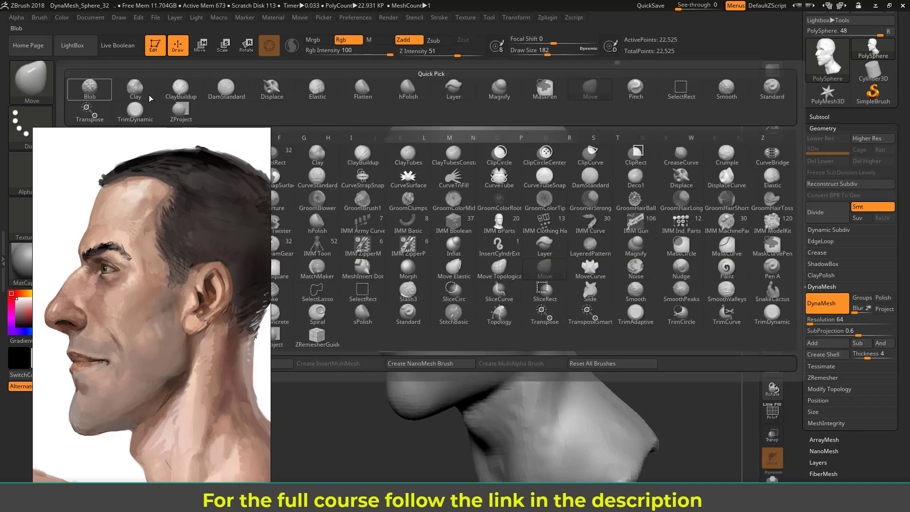
{"action": "left_click", "coordinate": [135, 90]}
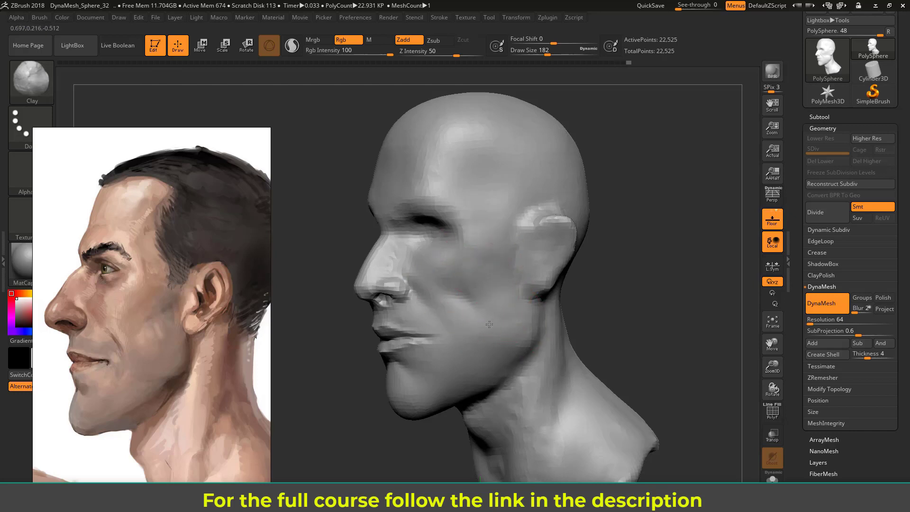
{"action": "key", "text": "shift"}
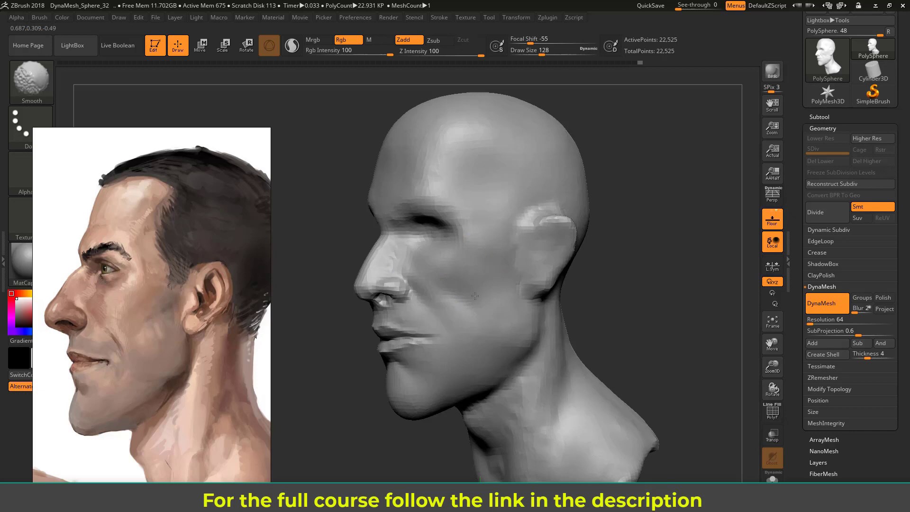
{"action": "left_click_drag", "start_coordinate": [620, 295], "coordinate": [497, 300]}
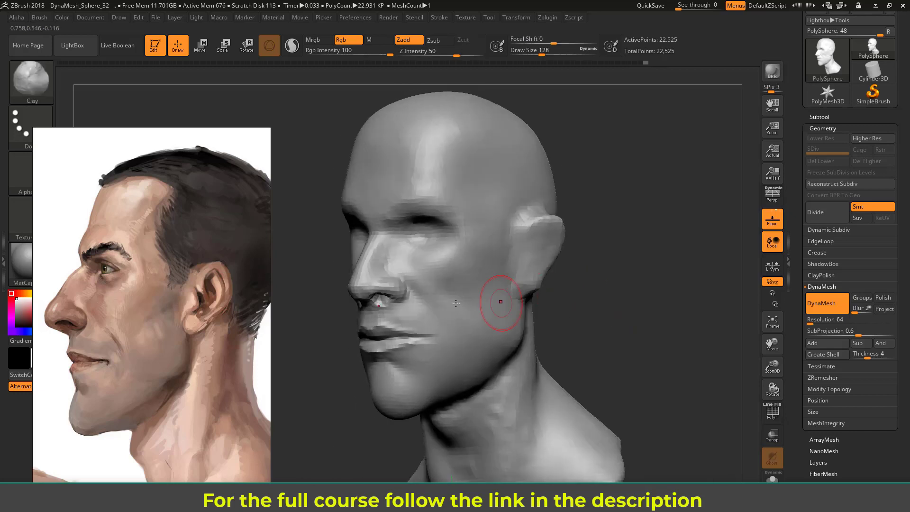
{"action": "mouse_move", "coordinate": [591, 290]}
{"action": "left_mouse_down"}
{"action": "mouse_move", "coordinate": [607, 302]}
{"action": "mouse_move", "coordinate": [589, 302]}
{"action": "mouse_move", "coordinate": [614, 311]}
{"action": "mouse_move", "coordinate": [589, 299]}
{"action": "mouse_move", "coordinate": [637, 295]}
{"action": "mouse_move", "coordinate": [638, 310]}
{"action": "left_mouse_up"}
Build up rounded eyeballs inside both eye sockets with the ClayBuildup brush at draw size 83.
{"action": "middle_click_drag", "start_coordinate": [143, 334], "coordinate": [348, 355]}
{"action": "left_click_drag", "start_coordinate": [689, 271], "coordinate": [691, 249]}
{"action": "mouse_move", "coordinate": [695, 189]}
{"action": "left_mouse_down", "text": "alt"}
{"action": "mouse_move", "coordinate": [665, 246]}
{"action": "mouse_move", "coordinate": [694, 204]}
{"action": "left_mouse_up", "text": "alt"}
{"action": "key", "text": "s"}
{"action": "left_click_drag", "start_coordinate": [467, 277], "coordinate": [457, 277]}
{"action": "left_click_drag", "start_coordinate": [649, 185], "coordinate": [673, 184]}
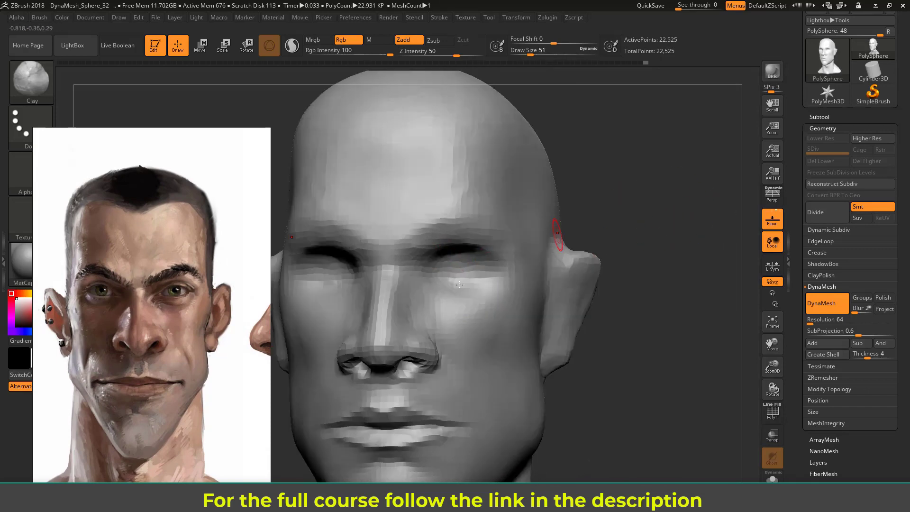
{"action": "left_click", "coordinate": [33, 87]}
{"action": "left_click", "coordinate": [218, 98]}
{"action": "left_click_drag", "start_coordinate": [456, 271], "coordinate": [448, 275]}
{"action": "key", "text": "s"}
{"action": "left_click_drag", "start_coordinate": [448, 275], "coordinate": [454, 274]}
{"action": "mouse_move", "coordinate": [443, 263]}
{"action": "left_mouse_down"}
{"action": "mouse_move", "coordinate": [457, 277]}
{"action": "mouse_move", "coordinate": [466, 268]}
{"action": "mouse_move", "coordinate": [468, 283]}
{"action": "mouse_move", "coordinate": [441, 274]}
{"action": "mouse_move", "coordinate": [480, 281]}
{"action": "mouse_move", "coordinate": [455, 282]}
{"action": "left_mouse_up"}
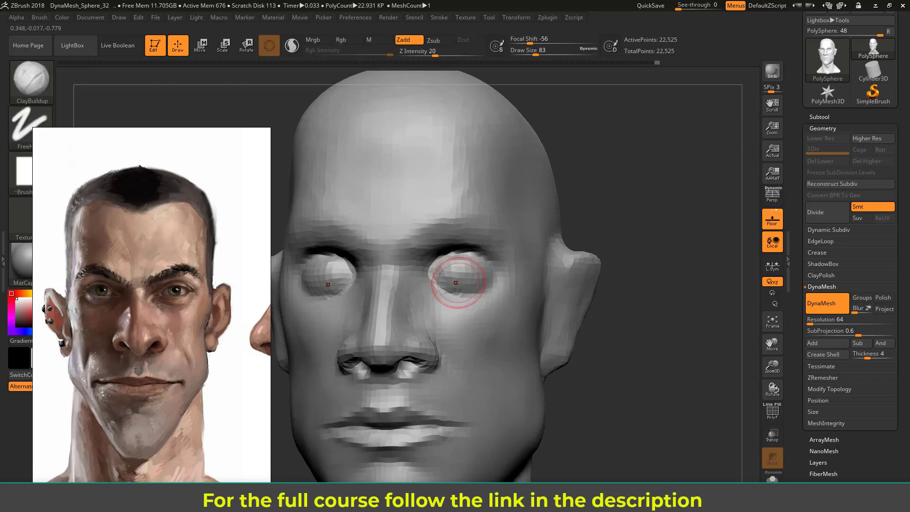
Smooth the surface of the eyeballs and blend their outer edges into the sockets.
{"action": "left_click_drag", "start_coordinate": [635, 222], "coordinate": [656, 223], "text": "shift"}
{"action": "mouse_move", "coordinate": [463, 280]}
{"action": "left_mouse_down", "text": "shift"}
{"action": "mouse_move", "coordinate": [453, 272]}
{"action": "mouse_move", "coordinate": [488, 285]}
{"action": "left_mouse_up", "text": "shift"}
{"action": "left_click_drag", "start_coordinate": [629, 214], "coordinate": [574, 225], "text": "alt"}
{"action": "mouse_move", "coordinate": [630, 232]}
{"action": "left_mouse_down"}
{"action": "mouse_move", "coordinate": [598, 236]}
{"action": "mouse_move", "coordinate": [635, 246]}
{"action": "left_mouse_up"}
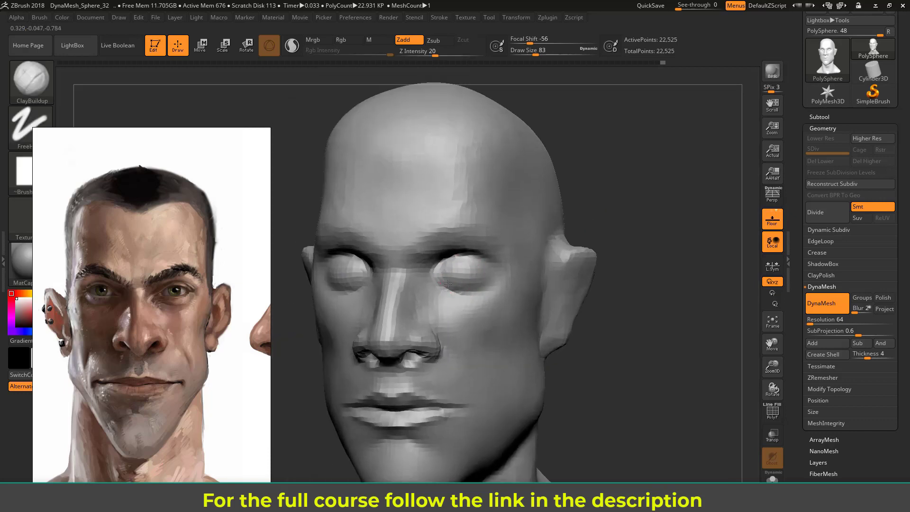
Carve the upper hollow inside the ear with the ClayBuildup brush at draw size 44, following the side reference.
{"action": "left_click_drag", "start_coordinate": [647, 193], "coordinate": [571, 198], "text": "alt"}
{"action": "left_click_drag", "start_coordinate": [602, 175], "coordinate": [567, 162], "text": "alt"}
{"action": "middle_click_drag", "start_coordinate": [266, 271], "coordinate": [32, 273]}
{"action": "left_click_drag", "start_coordinate": [602, 212], "coordinate": [568, 213]}
{"action": "left_click_drag", "start_coordinate": [652, 216], "coordinate": [682, 230], "text": "alt"}
{"action": "key", "text": "s"}
{"action": "left_click_drag", "start_coordinate": [515, 251], "coordinate": [509, 251]}
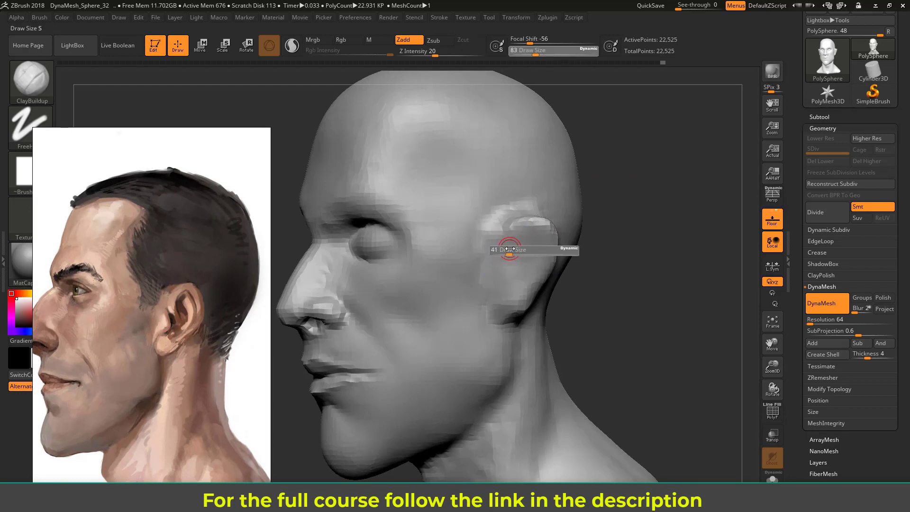
{"action": "left_click_drag", "start_coordinate": [641, 237], "coordinate": [618, 235], "text": "alt"}
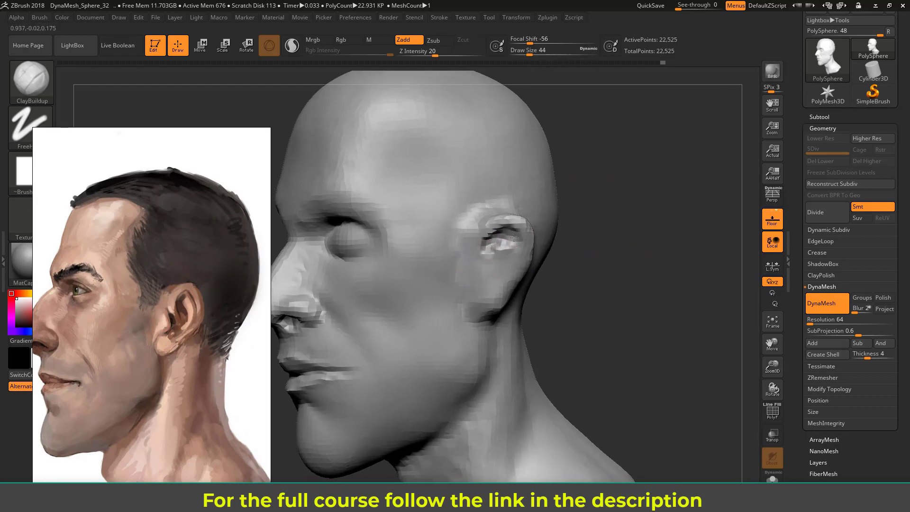
{"action": "mouse_move", "coordinate": [518, 252]}
{"action": "left_mouse_down", "text": "alt"}
{"action": "mouse_move", "coordinate": [506, 271]}
{"action": "mouse_move", "coordinate": [501, 243]}
{"action": "mouse_move", "coordinate": [510, 250]}
{"action": "left_mouse_up", "text": "alt"}
Build up the lower ear and earlobe with the ClayBuildup brush, varying the draw size between 62 and 101.
{"action": "key", "text": "s"}
{"action": "key", "text": "s"}
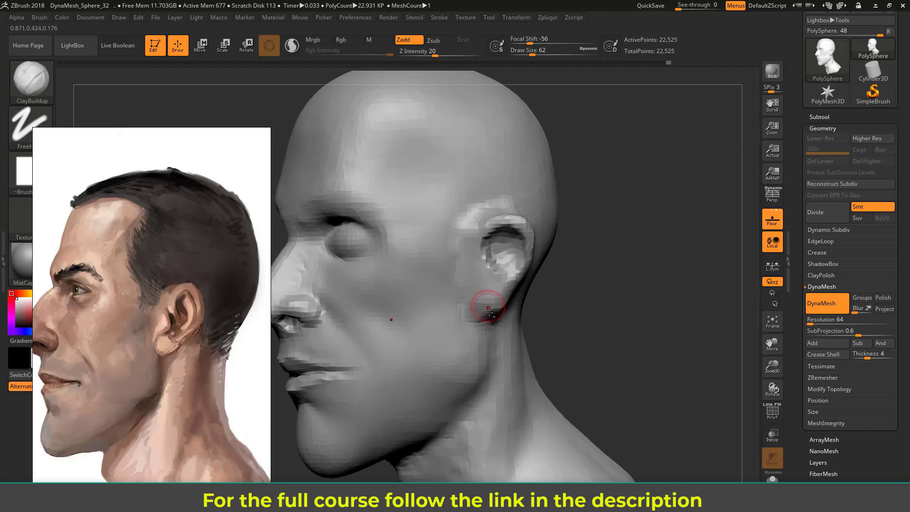
{"action": "left_click_drag", "start_coordinate": [601, 266], "coordinate": [509, 263]}
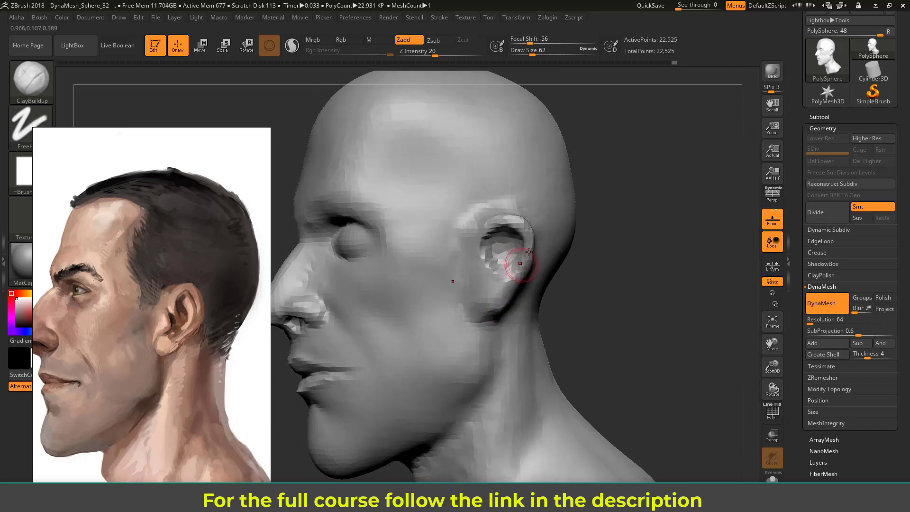
{"action": "left_click_drag", "start_coordinate": [630, 270], "coordinate": [493, 264]}
{"action": "key", "text": "s"}
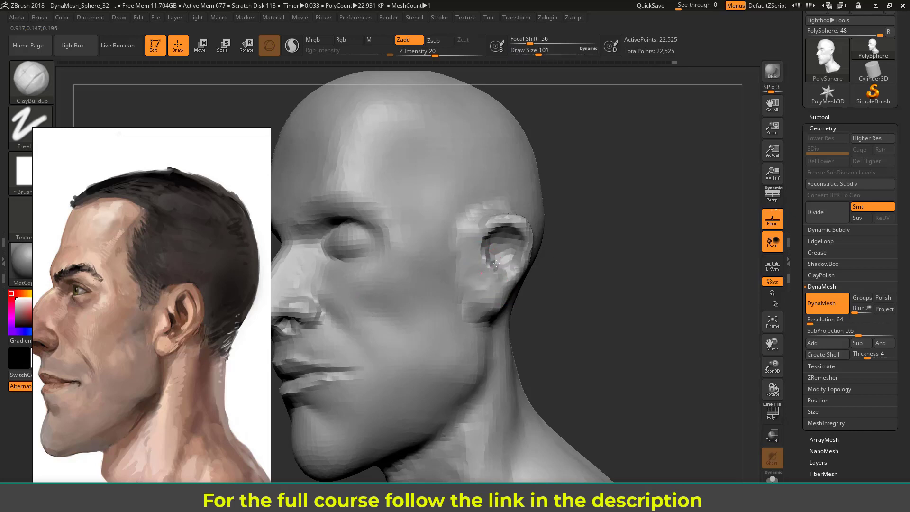
{"action": "mouse_move", "coordinate": [601, 272]}
{"action": "left_mouse_down"}
{"action": "mouse_move", "coordinate": [582, 275]}
{"action": "mouse_move", "coordinate": [611, 279]}
{"action": "mouse_move", "coordinate": [471, 284]}
{"action": "left_mouse_up"}
{"action": "key", "text": "bracketleft"}
{"action": "key", "text": "bracketleft"}
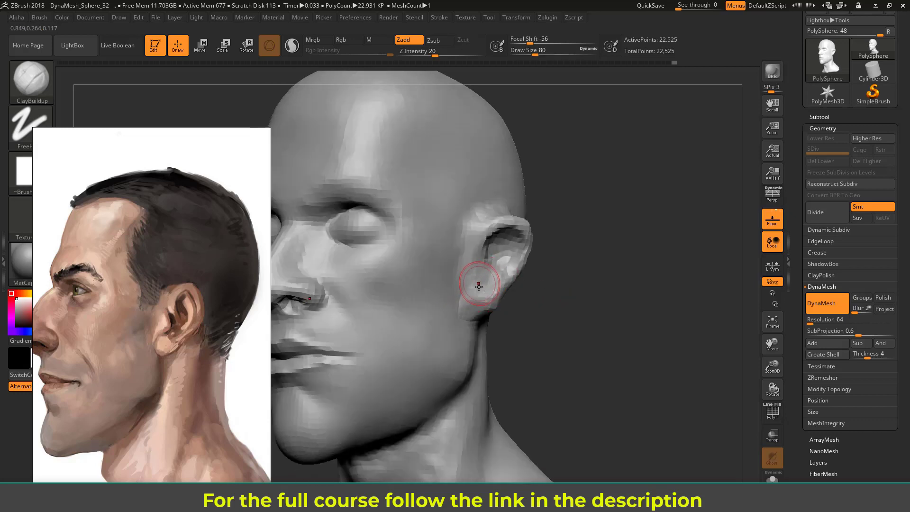
{"action": "left_click_drag", "start_coordinate": [564, 277], "coordinate": [490, 285]}
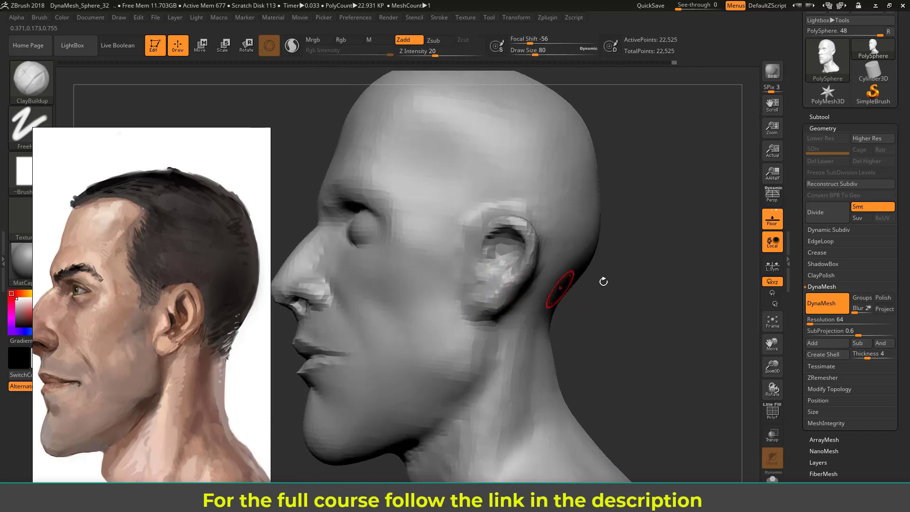
Carve the lower hollow of the ear with the ClayBuildup brush at draw size 46.
{"action": "right_click_drag", "start_coordinate": [503, 287], "coordinate": [550, 280]}
{"action": "key", "text": "s"}
{"action": "left_click_drag", "start_coordinate": [499, 277], "coordinate": [492, 278]}
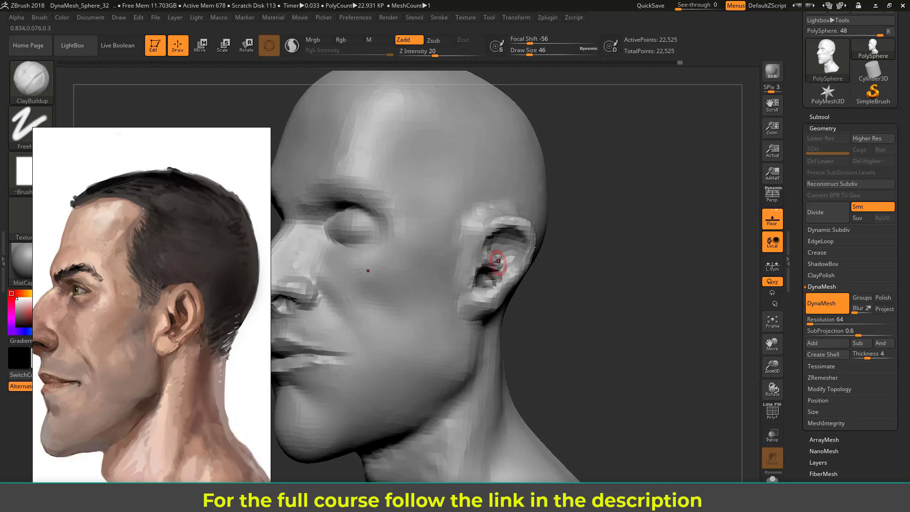
{"action": "left_click_drag", "start_coordinate": [593, 246], "coordinate": [564, 248]}
Form the small bump in front of the ear's lower hollow and smooth the inner ear shapes.
{"action": "left_click_drag", "start_coordinate": [492, 268], "coordinate": [505, 258], "text": "shift"}
{"action": "right_click_drag", "start_coordinate": [472, 281], "coordinate": [477, 281]}
{"action": "key", "text": "shift"}
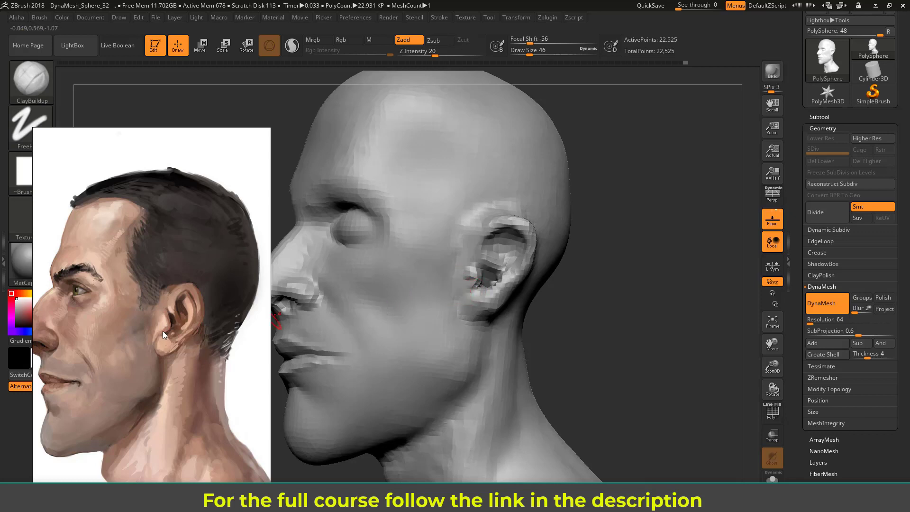
{"action": "key", "text": "shift"}
{"action": "left_click_drag", "start_coordinate": [494, 284], "coordinate": [498, 280], "text": "shift"}
{"action": "mouse_move", "coordinate": [576, 255]}
{"action": "left_mouse_down"}
{"action": "mouse_move", "coordinate": [618, 258]}
{"action": "mouse_move", "coordinate": [580, 260]}
{"action": "mouse_move", "coordinate": [600, 258]}
{"action": "mouse_move", "coordinate": [605, 267]}
{"action": "left_mouse_up"}
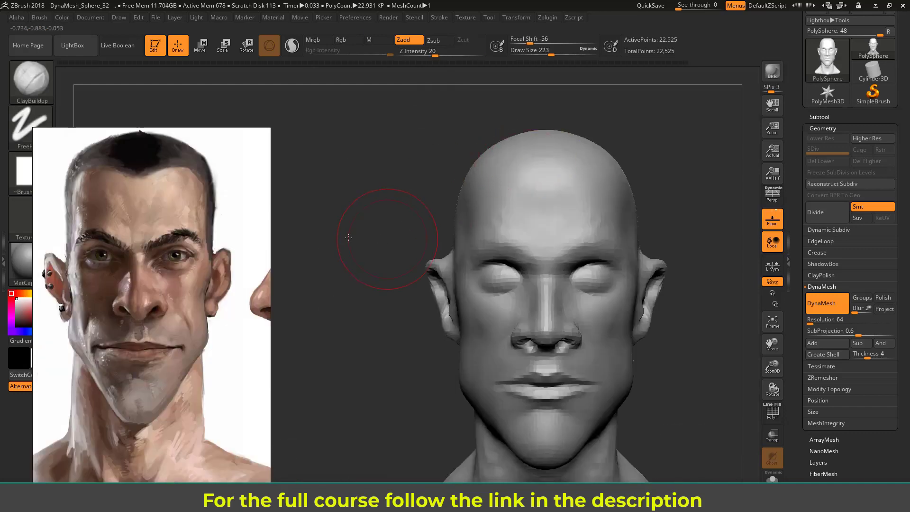
Carve a vertical crease between the eyebrows with the DamStandard brush at draw size 234.
{"action": "key", "text": "b"}
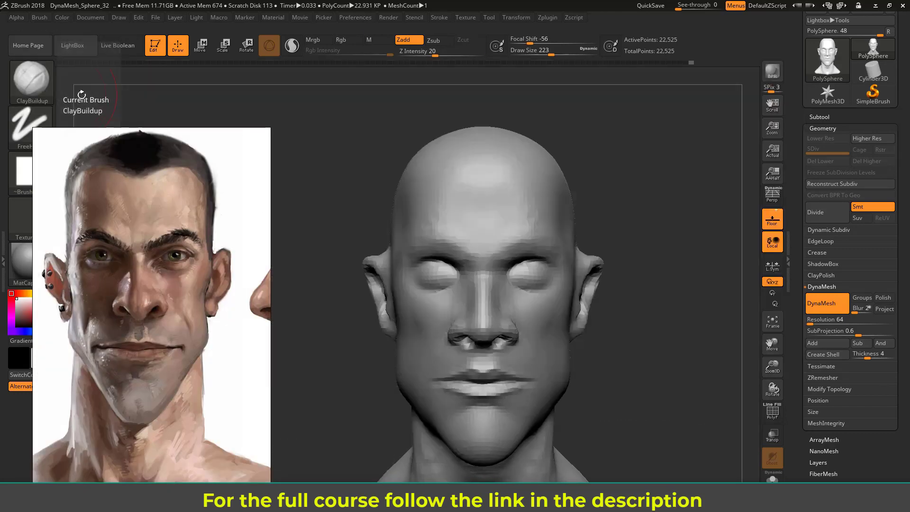
{"action": "left_click", "coordinate": [32, 79]}
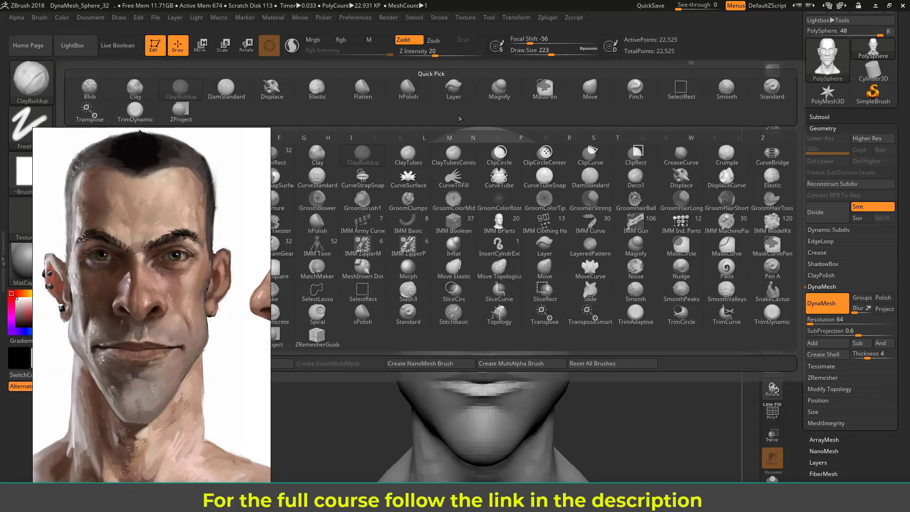
{"action": "left_click", "coordinate": [226, 88]}
{"action": "key", "text": "s"}
{"action": "left_click", "coordinate": [484, 222]}
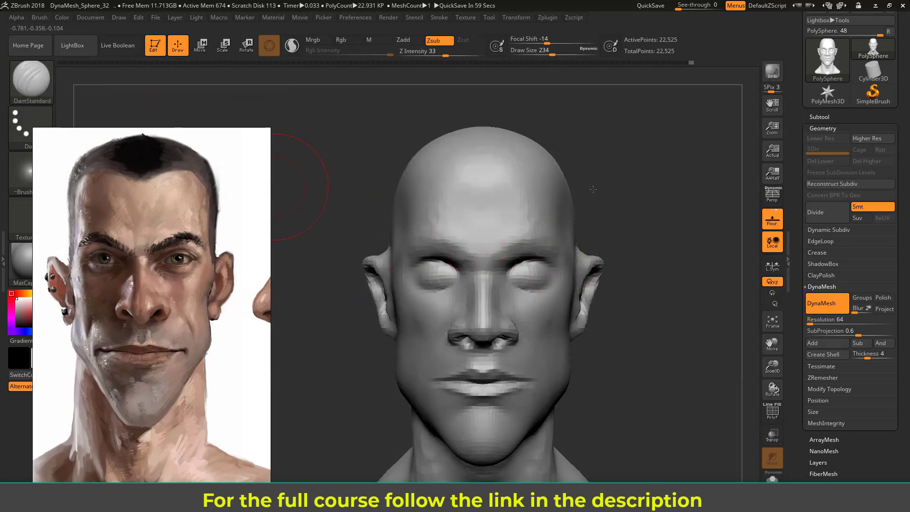
{"action": "left_click_drag", "start_coordinate": [593, 193], "coordinate": [598, 193]}
{"action": "left_click_drag", "start_coordinate": [500, 262], "coordinate": [498, 218]}
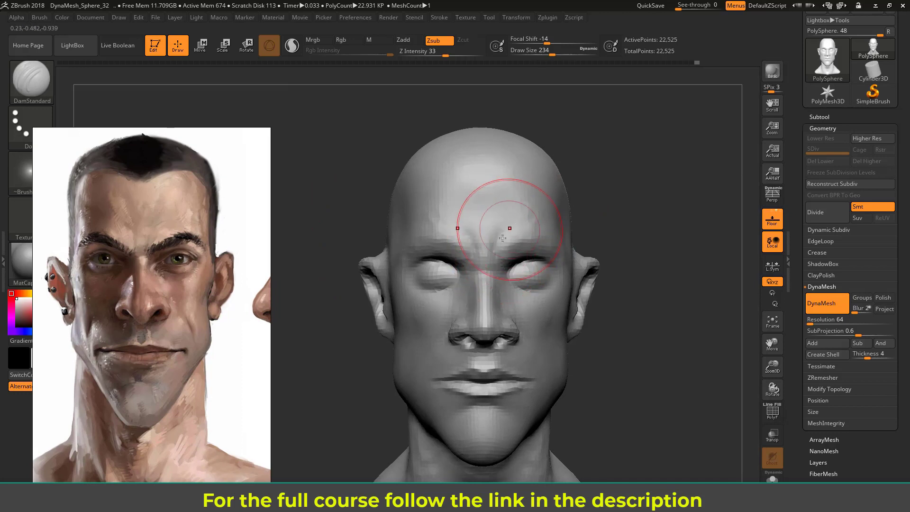
Refine the frown creases above the inner brows at draw size 112 and smooth the lower forehead.
{"action": "key", "text": "bracketleft"}
{"action": "key", "text": "bracketleft"}
{"action": "key", "text": "shift"}
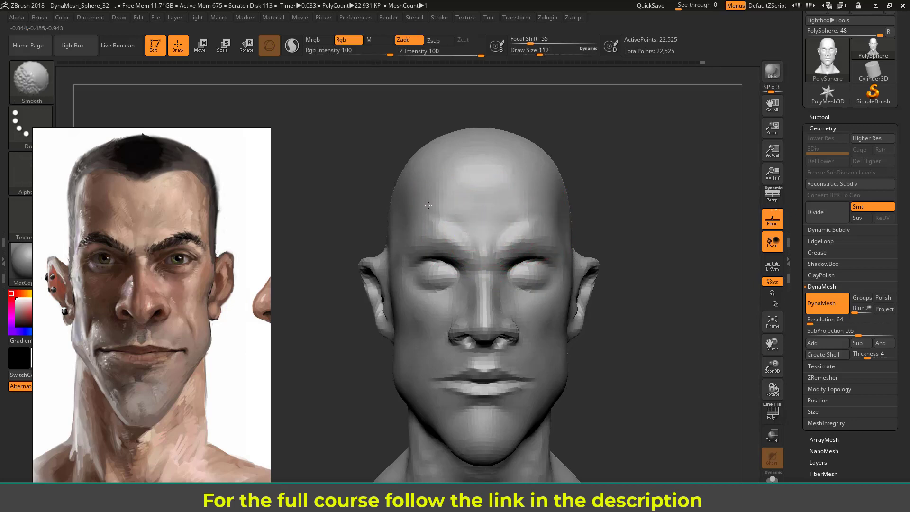
{"action": "left_click_drag", "start_coordinate": [637, 207], "coordinate": [607, 213]}
{"action": "key", "text": "bracketright"}
{"action": "right_click_drag", "start_coordinate": [518, 232], "coordinate": [491, 223]}
{"action": "left_click_drag", "start_coordinate": [491, 224], "coordinate": [514, 204], "text": "shift"}
{"action": "mouse_move", "coordinate": [592, 240]}
{"action": "right_mouse_down"}
{"action": "mouse_move", "coordinate": [449, 230]}
{"action": "mouse_move", "coordinate": [616, 203]}
{"action": "right_mouse_up"}
Cut a crease from the inner eye corner toward the nose bridge with DamStandard at draw size 90.
{"action": "key", "text": "bracketleft"}
{"action": "key", "text": "bracketleft"}
{"action": "left_click_drag", "start_coordinate": [399, 251], "coordinate": [420, 249]}
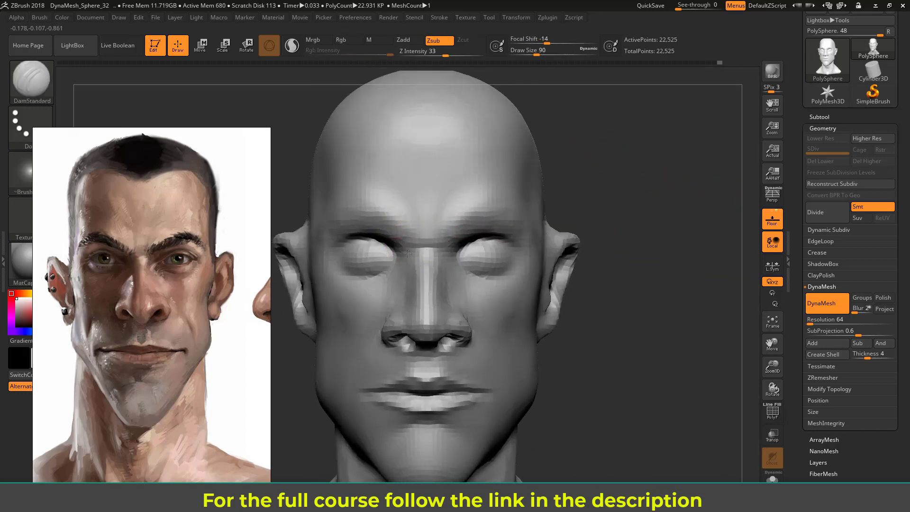
{"action": "mouse_move", "coordinate": [611, 227]}
{"action": "right_mouse_down", "text": "ctrl"}
{"action": "mouse_move", "coordinate": [611, 193]}
{"action": "mouse_move", "coordinate": [599, 199]}
{"action": "right_mouse_up", "text": "ctrl"}
Sharpen the line between the lips out to the mouth corner with DamStandard at draw size 54 and smooth below the lip.
{"action": "key", "text": "s"}
{"action": "left_click_drag", "start_coordinate": [419, 240], "coordinate": [425, 240]}
{"action": "right_click_drag", "start_coordinate": [569, 246], "coordinate": [576, 285], "text": "ctrl"}
{"action": "right_click_drag", "start_coordinate": [575, 284], "coordinate": [632, 299]}
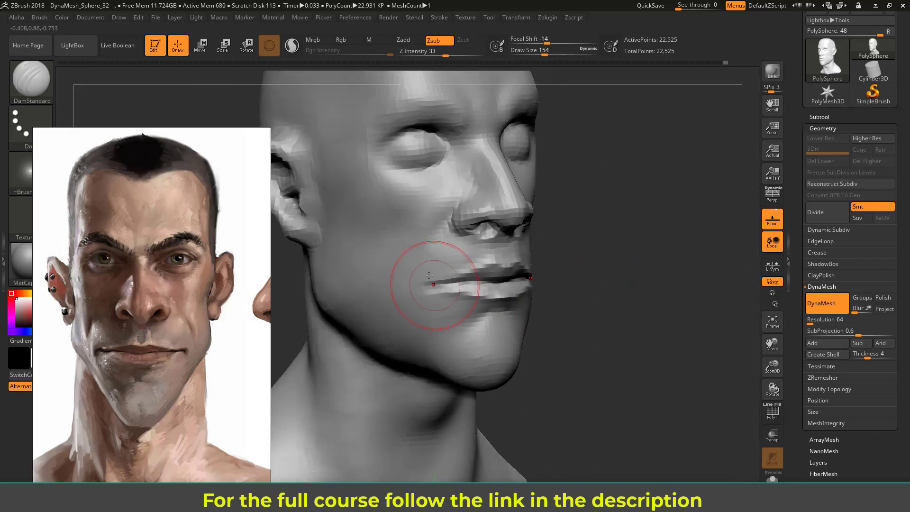
{"action": "key", "text": "bracketleft"}
{"action": "key", "text": "bracketleft"}
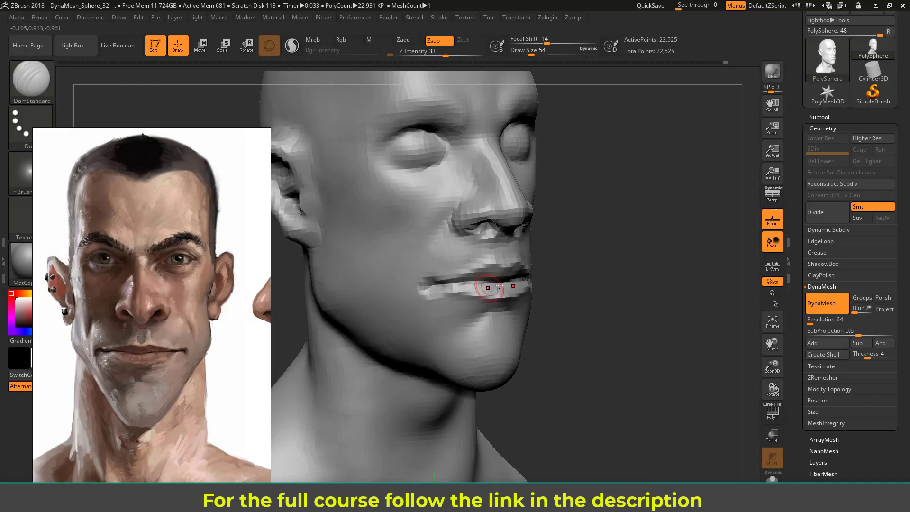
{"action": "key", "text": "shift"}
{"action": "left_click_drag", "start_coordinate": [441, 301], "coordinate": [446, 325], "text": "shift"}
{"action": "mouse_move", "coordinate": [691, 253]}
{"action": "left_mouse_down"}
{"action": "mouse_move", "coordinate": [622, 251]}
{"action": "mouse_move", "coordinate": [660, 248]}
{"action": "mouse_move", "coordinate": [650, 254]}
{"action": "left_mouse_up"}
{"action": "left_click_drag", "start_coordinate": [368, 341], "coordinate": [564, 262]}
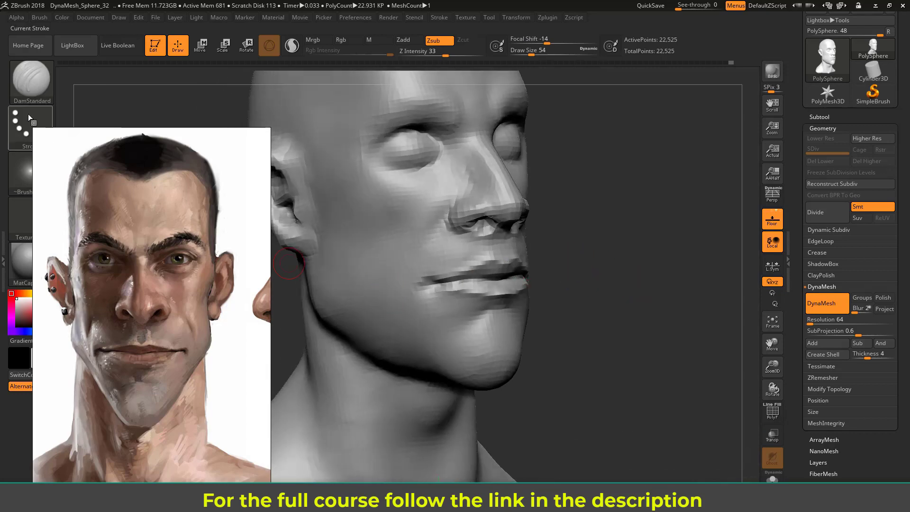
Build up the cheek around the mouth corner with the ClayBuildup brush at draw size 97 and smooth it.
{"action": "left_click", "coordinate": [30, 83]}
{"action": "left_click", "coordinate": [179, 95]}
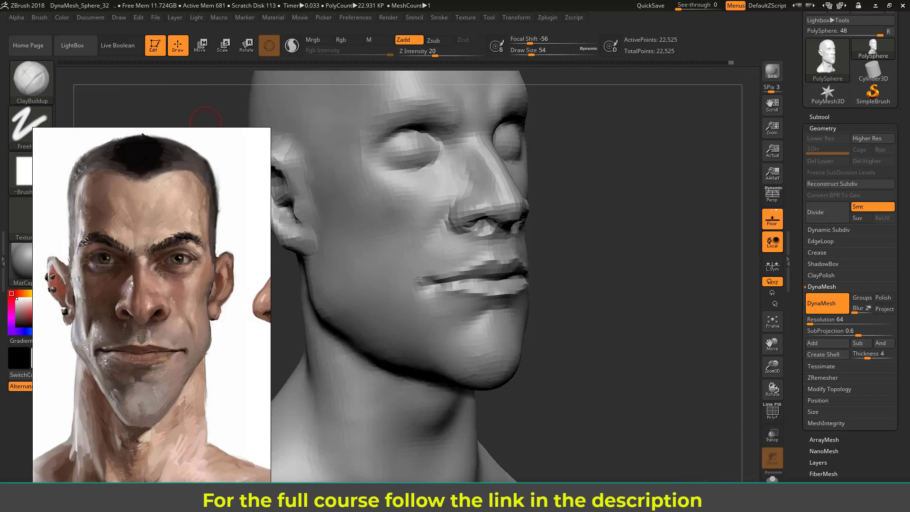
{"action": "key", "text": "bracketright"}
{"action": "key", "text": "bracketright"}
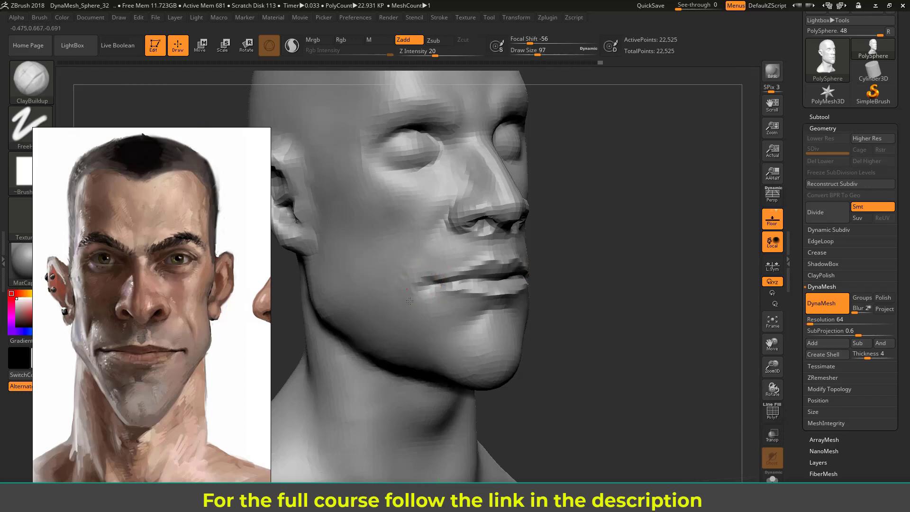
{"action": "left_click_drag", "start_coordinate": [589, 260], "coordinate": [423, 281]}
{"action": "left_click_drag", "start_coordinate": [415, 292], "coordinate": [409, 284]}
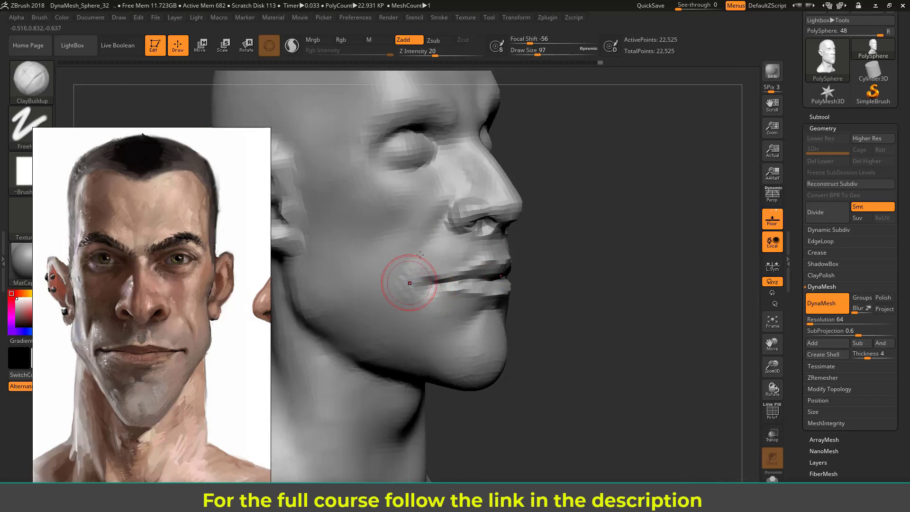
{"action": "key", "text": "shift"}
{"action": "left_click_drag", "start_coordinate": [431, 251], "coordinate": [407, 311], "text": "shift"}
Smooth the lower cheek and jaw beside the chin.
{"action": "mouse_move", "coordinate": [595, 243]}
{"action": "left_mouse_down"}
{"action": "mouse_move", "coordinate": [526, 240]}
{"action": "mouse_move", "coordinate": [530, 255]}
{"action": "mouse_move", "coordinate": [509, 257]}
{"action": "left_mouse_up"}
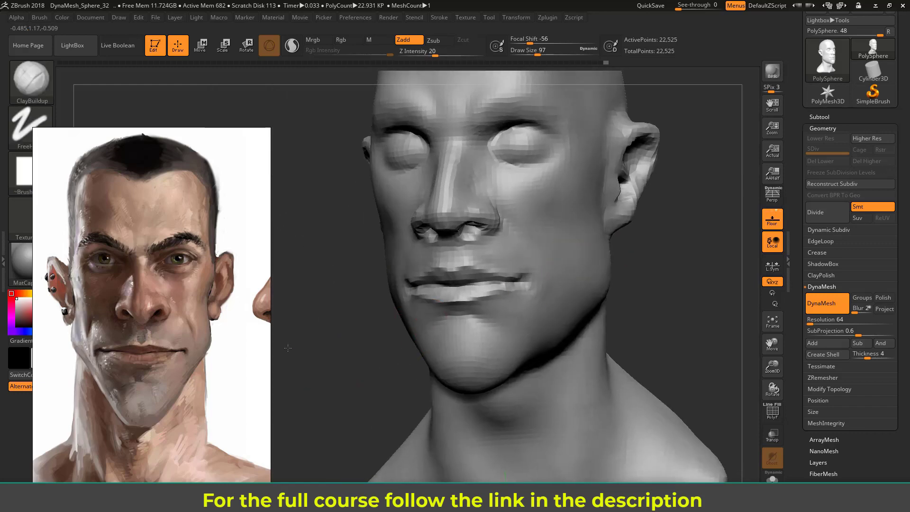
{"action": "left_click_drag", "start_coordinate": [324, 367], "coordinate": [288, 354], "text": "alt"}
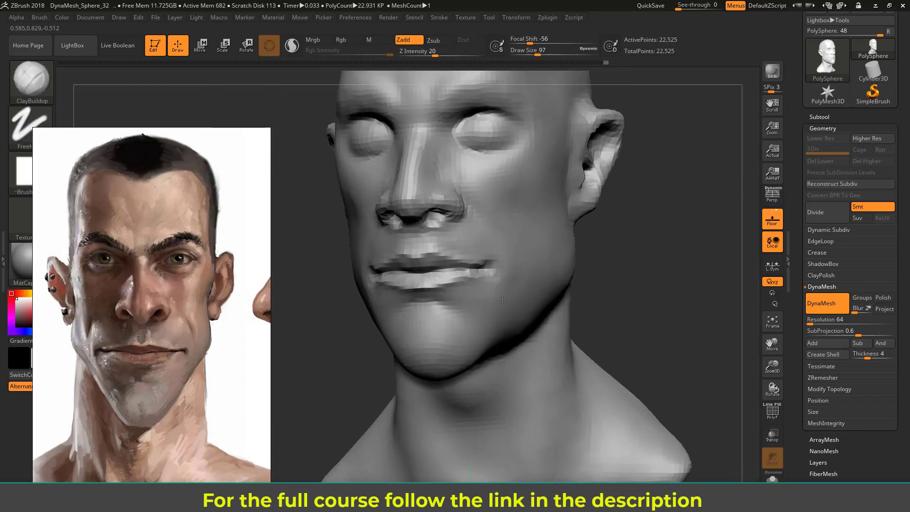
{"action": "left_click_drag", "start_coordinate": [501, 346], "coordinate": [523, 324], "text": "shift"}
{"action": "left_click_drag", "start_coordinate": [641, 293], "coordinate": [605, 266], "text": "alt"}
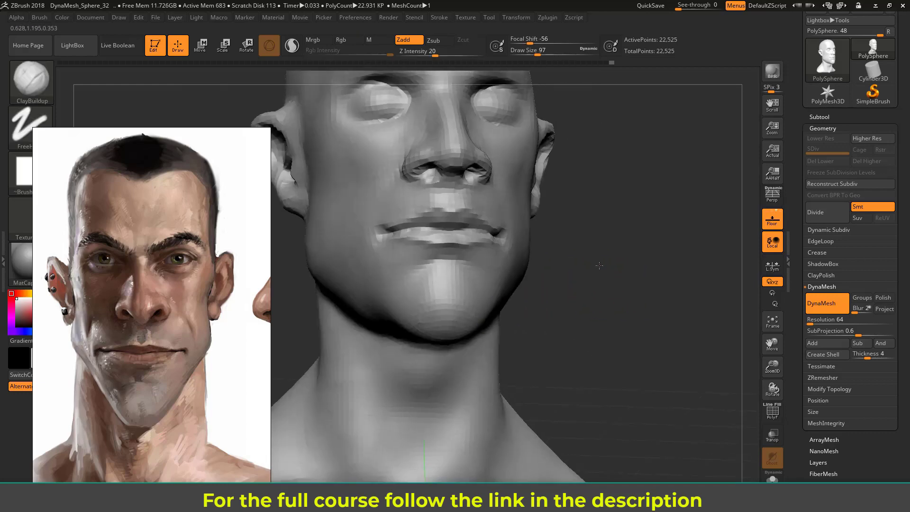
Carve a cleft down the middle of the chin with the DamStandard brush at draw size 149 and soften it by smoothing.
{"action": "left_click", "coordinate": [31, 78]}
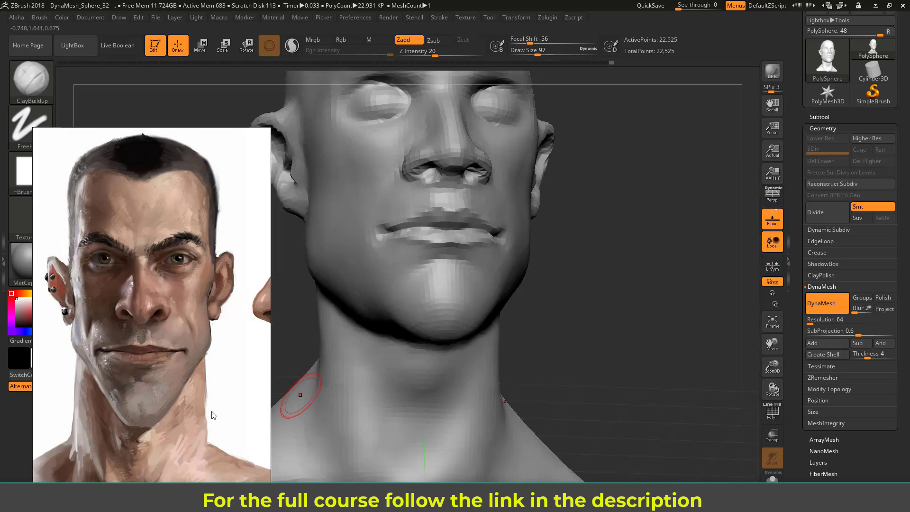
{"action": "left_click", "coordinate": [30, 78]}
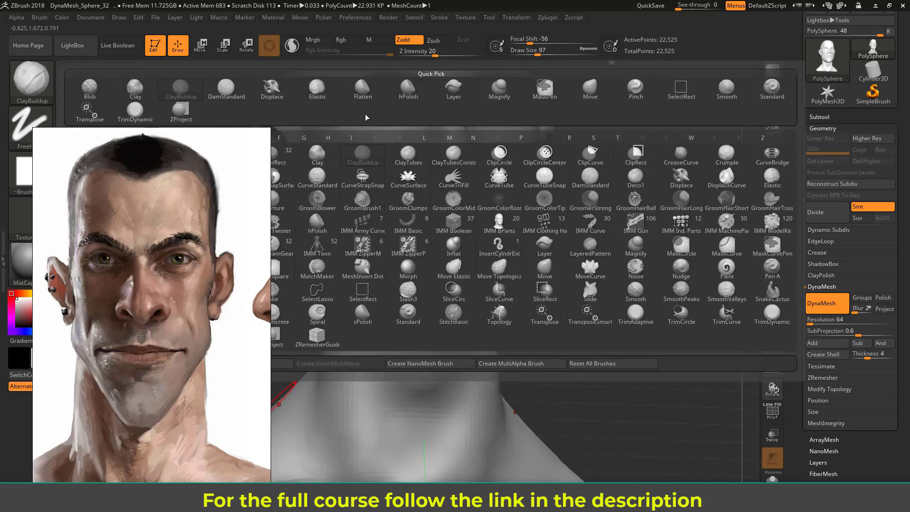
{"action": "left_click", "coordinate": [218, 99]}
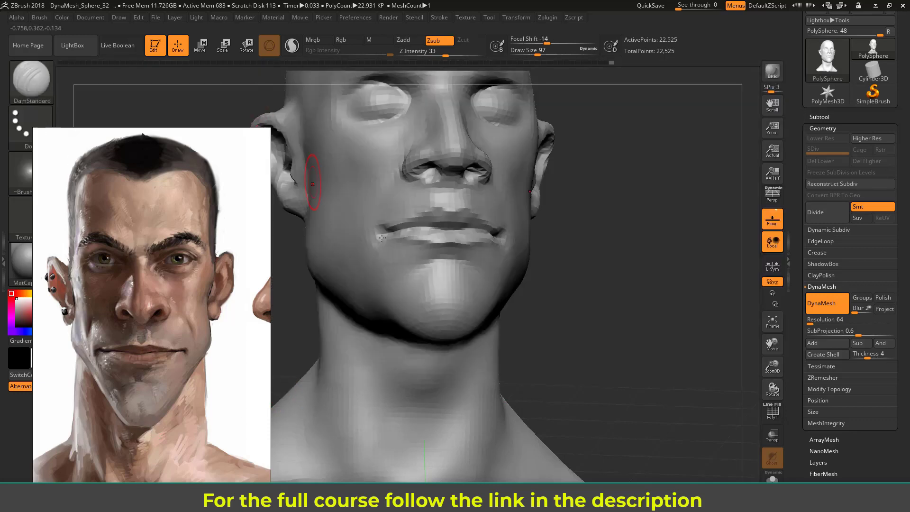
{"action": "left_click_drag", "start_coordinate": [540, 319], "coordinate": [549, 279]}
{"action": "key", "text": "s"}
{"action": "left_click_drag", "start_coordinate": [464, 288], "coordinate": [449, 322]}
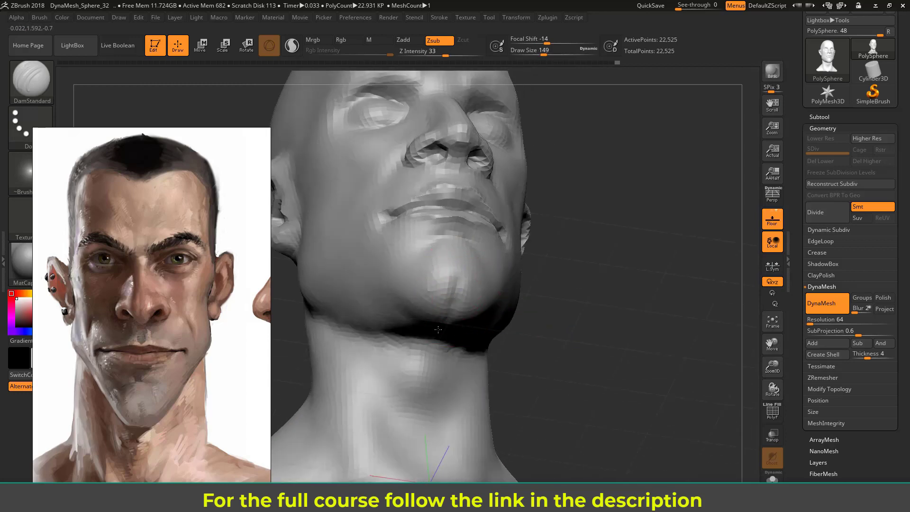
{"action": "left_click_drag", "start_coordinate": [459, 265], "coordinate": [451, 313]}
{"action": "left_click_drag", "start_coordinate": [462, 268], "coordinate": [450, 317]}
{"action": "mouse_move", "coordinate": [592, 284]}
{"action": "left_mouse_down"}
{"action": "mouse_move", "coordinate": [598, 304]}
{"action": "mouse_move", "coordinate": [611, 305]}
{"action": "left_mouse_up"}
{"action": "mouse_move", "coordinate": [456, 283]}
{"action": "left_mouse_down", "text": "shift"}
{"action": "mouse_move", "coordinate": [437, 301]}
{"action": "mouse_move", "coordinate": [534, 302]}
{"action": "left_mouse_up", "text": "shift"}
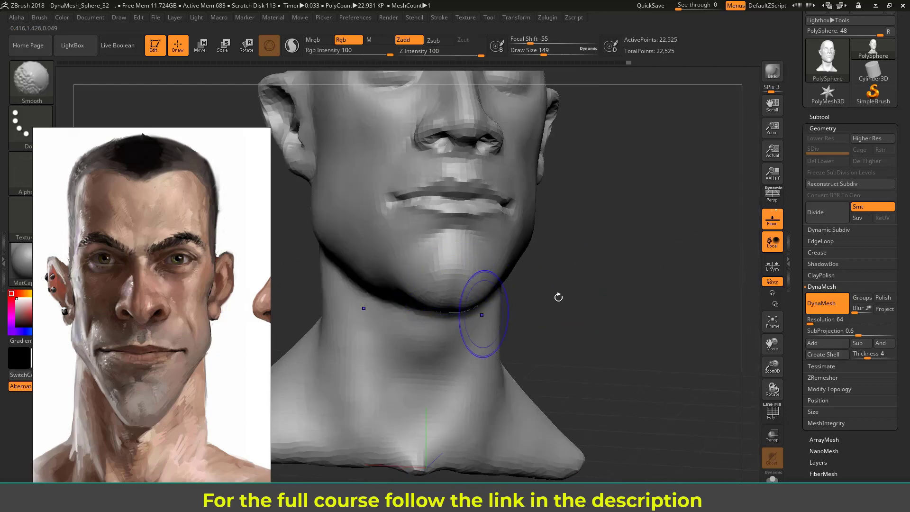
Set the draw size to 77 and check the whole head from the front and at three-quarters.
{"action": "key", "text": "s"}
{"action": "left_click_drag", "start_coordinate": [458, 230], "coordinate": [451, 230]}
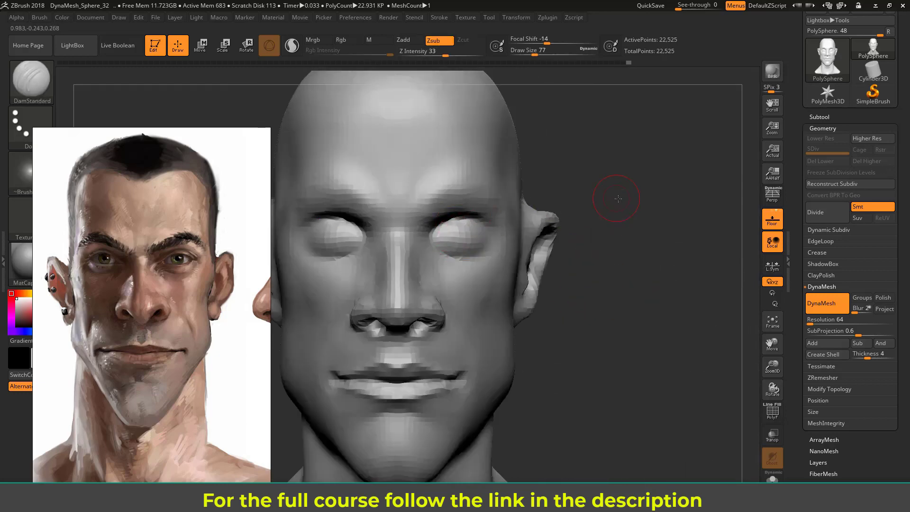
{"action": "left_click_drag", "start_coordinate": [618, 199], "coordinate": [549, 233], "text": "alt"}
{"action": "left_click_drag", "start_coordinate": [563, 271], "coordinate": [590, 177], "text": "alt"}
{"action": "left_click_drag", "start_coordinate": [617, 240], "coordinate": [613, 240]}
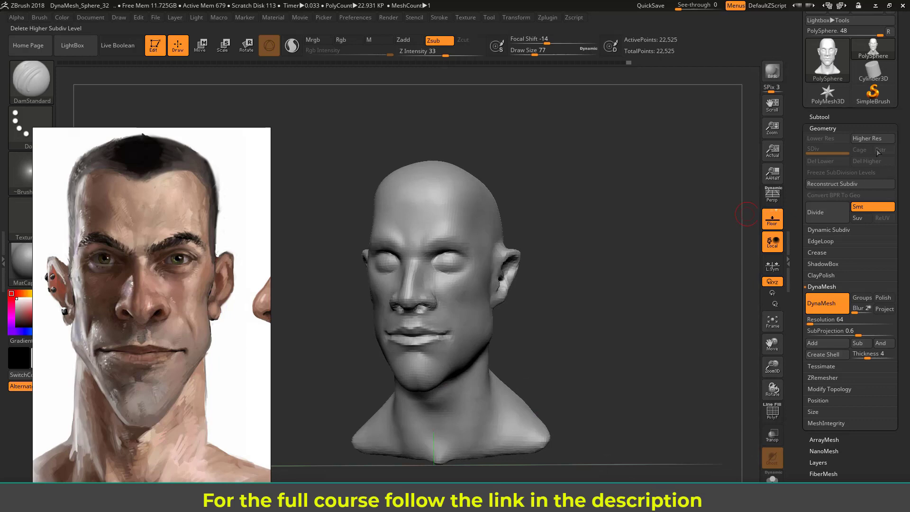
Append a Sphere3D mesh as a new subtool for the eyeball.
{"action": "left_click", "coordinate": [816, 118]}
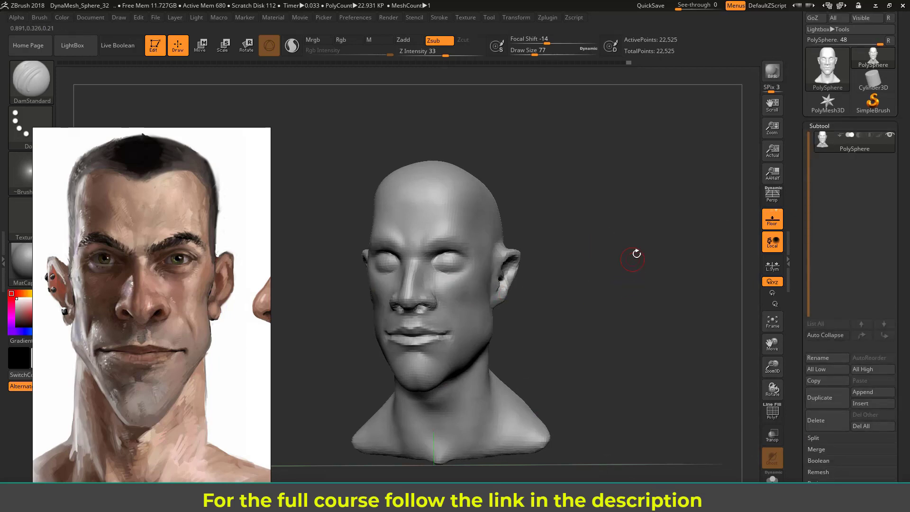
{"action": "left_click_drag", "start_coordinate": [632, 256], "coordinate": [636, 264], "text": "alt"}
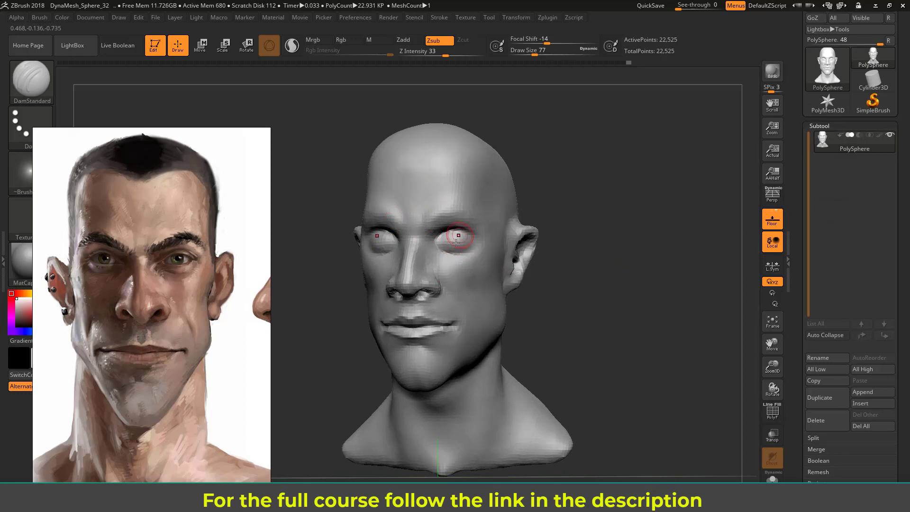
{"action": "scroll", "coordinate": [791, 217], "scroll_direction": "down", "scroll_amount": 2}
{"action": "left_click", "coordinate": [862, 342]}
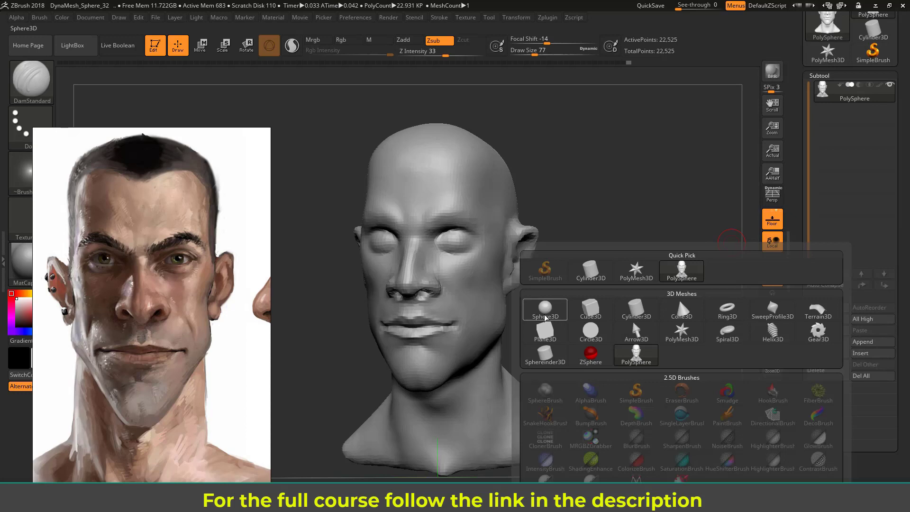
{"action": "mouse_move", "coordinate": [546, 317]}
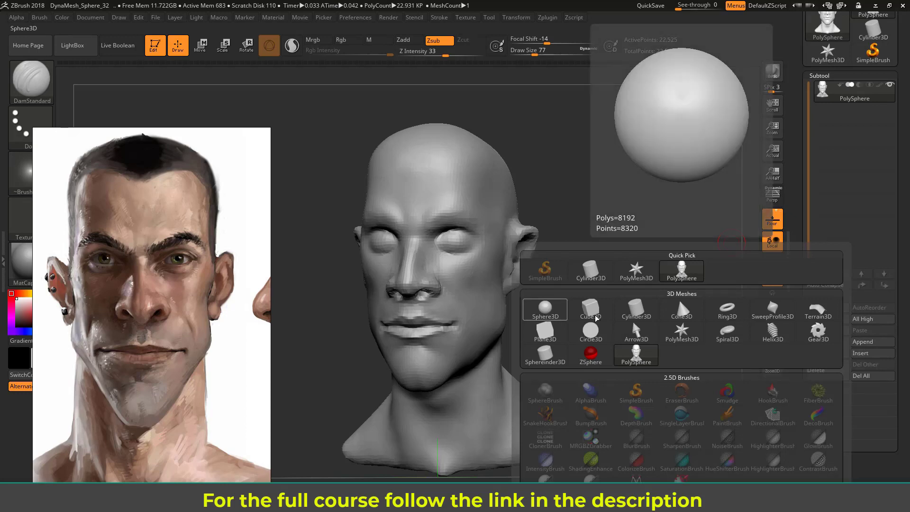
{"action": "left_click", "coordinate": [549, 313]}
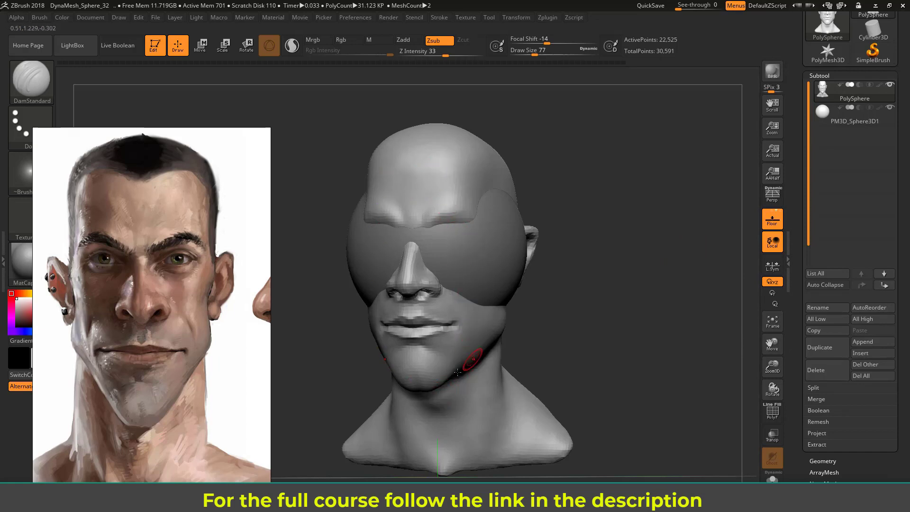
Select the sphere subtool and scale it down uniformly with the transform gizmo to roughly eyeball size.
{"action": "left_click_drag", "start_coordinate": [591, 314], "coordinate": [596, 274]}
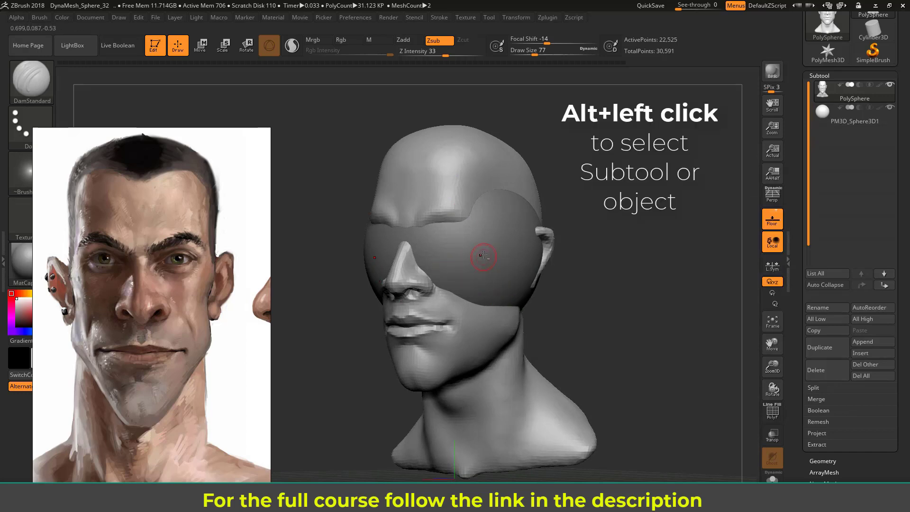
{"action": "left_click", "coordinate": [482, 253], "text": "alt"}
{"action": "left_click_drag", "start_coordinate": [592, 284], "coordinate": [579, 255]}
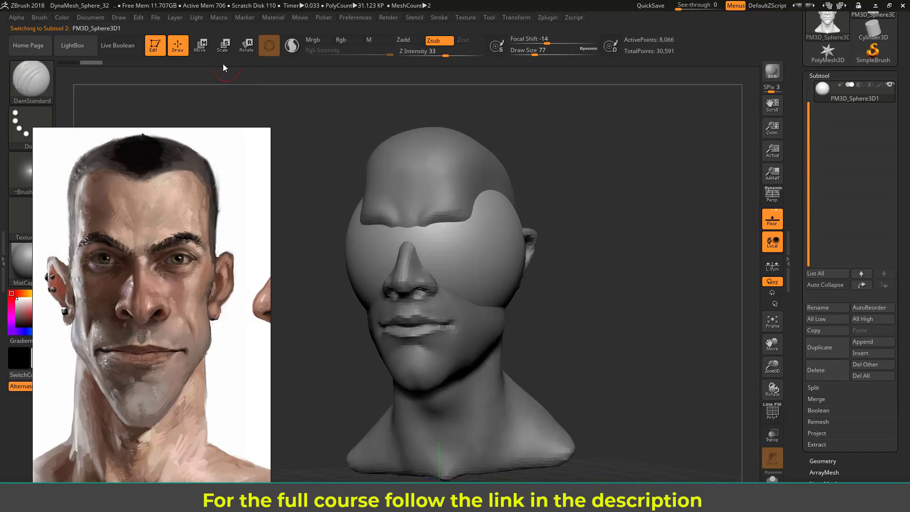
{"action": "left_click", "coordinate": [201, 46]}
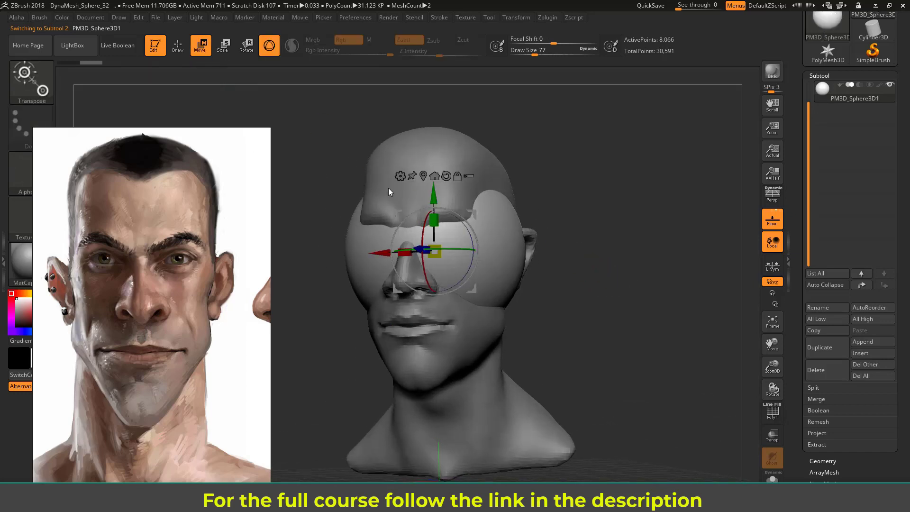
{"action": "left_click_drag", "start_coordinate": [339, 147], "coordinate": [350, 149], "text": "shift"}
{"action": "mouse_move", "coordinate": [592, 234]}
{"action": "left_mouse_down"}
{"action": "mouse_move", "coordinate": [382, 265]}
{"action": "mouse_move", "coordinate": [591, 215]}
{"action": "left_mouse_up"}
{"action": "left_click_drag", "start_coordinate": [599, 276], "coordinate": [568, 273]}
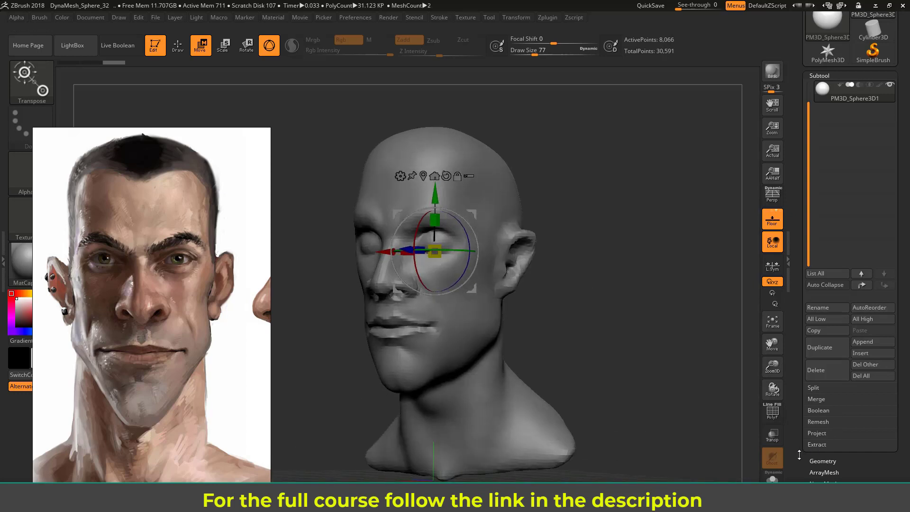
Make the head transparent and move the sphere forward and sideways toward the eye socket.
{"action": "left_click", "coordinate": [771, 434]}
{"action": "left_click_drag", "start_coordinate": [614, 311], "coordinate": [449, 264]}
{"action": "left_click_drag", "start_coordinate": [596, 222], "coordinate": [514, 226]}
{"action": "left_click_drag", "start_coordinate": [411, 251], "coordinate": [366, 251]}
{"action": "left_click_drag", "start_coordinate": [585, 223], "coordinate": [663, 219]}
{"action": "right_click_drag", "start_coordinate": [575, 214], "coordinate": [575, 256], "text": "ctrl"}
{"action": "left_click_drag", "start_coordinate": [428, 247], "coordinate": [405, 264]}
Fit the sphere into the eye socket from the side view, turning transparency off to fine-tune its depth and height.
{"action": "left_click_drag", "start_coordinate": [598, 236], "coordinate": [521, 240]}
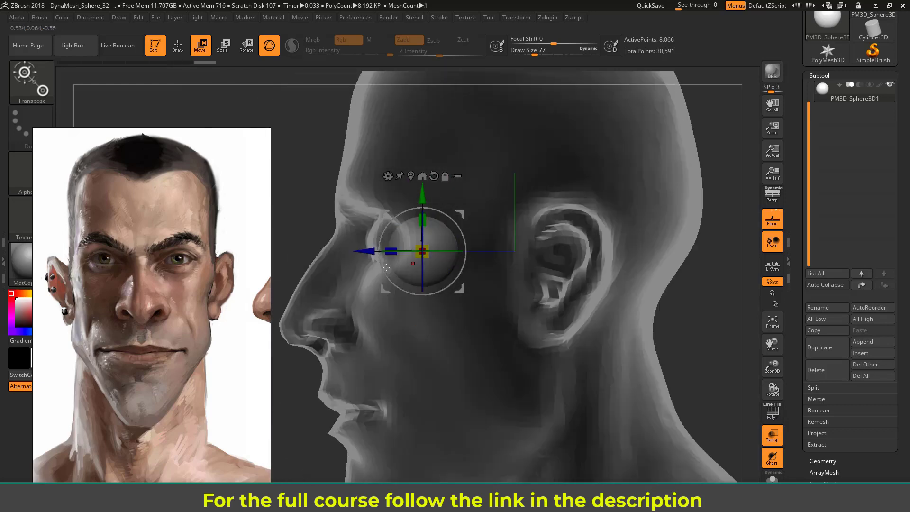
{"action": "left_click_drag", "start_coordinate": [367, 251], "coordinate": [343, 251]}
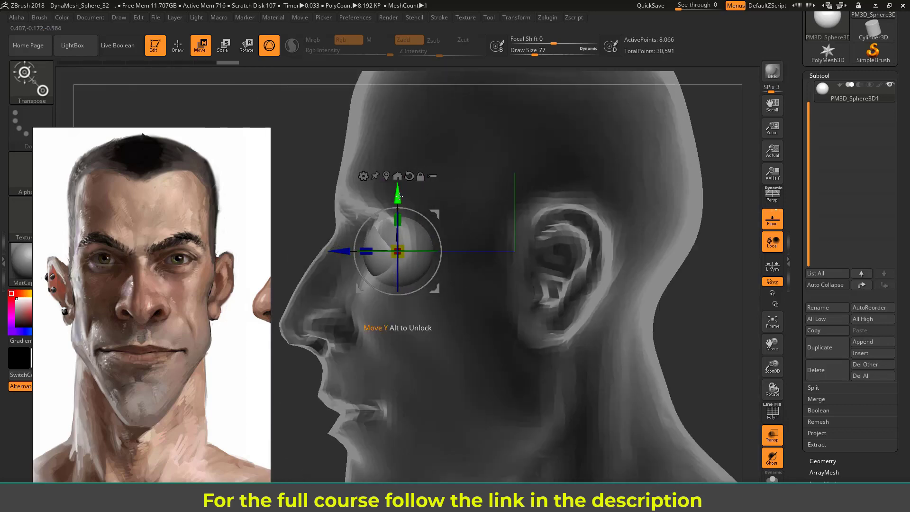
{"action": "left_click_drag", "start_coordinate": [398, 194], "coordinate": [397, 188]}
{"action": "left_click", "coordinate": [769, 429]}
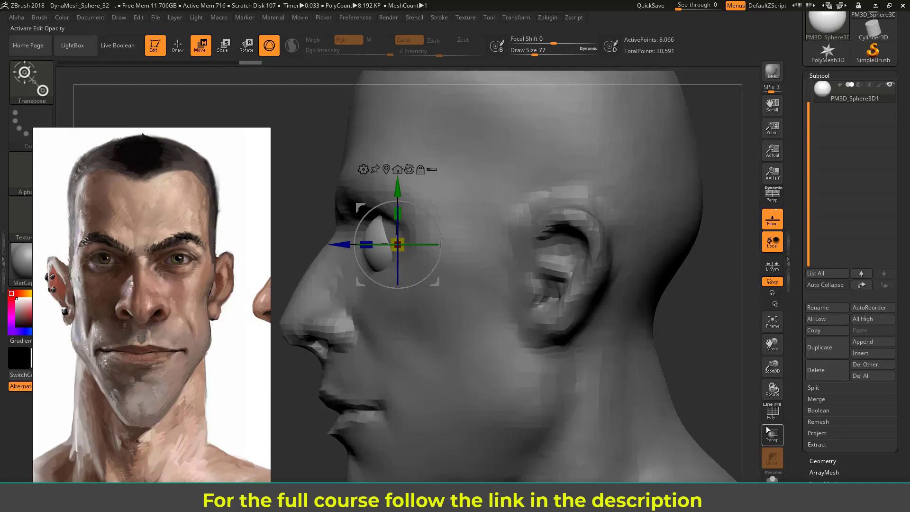
{"action": "mouse_move", "coordinate": [334, 245]}
{"action": "left_mouse_down"}
{"action": "mouse_move", "coordinate": [351, 245]}
{"action": "mouse_move", "coordinate": [343, 246]}
{"action": "left_mouse_up"}
{"action": "left_click_drag", "start_coordinate": [405, 188], "coordinate": [405, 186]}
{"action": "left_click_drag", "start_coordinate": [305, 187], "coordinate": [417, 225]}
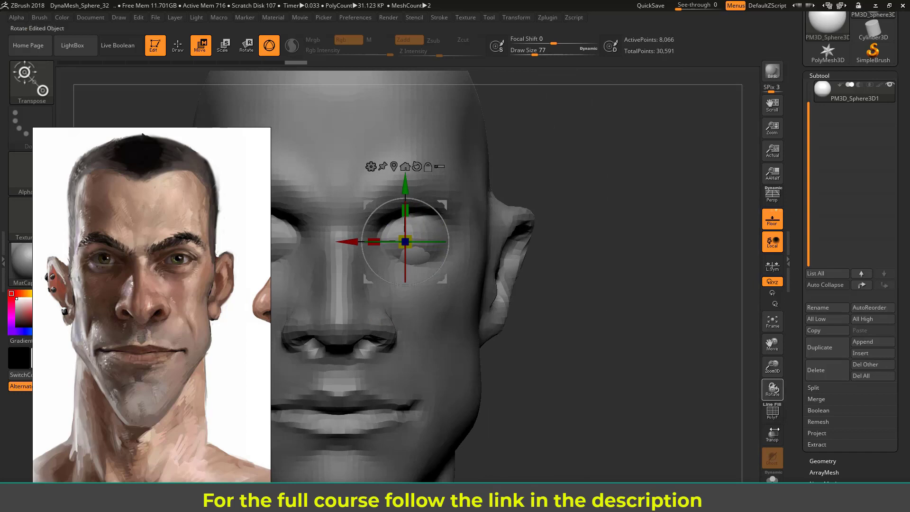
Fine-tune the eyeball's position in the socket with the move gizmo, toggling transparency on and off to check its fit.
{"action": "left_click", "coordinate": [773, 437]}
{"action": "left_click_drag", "start_coordinate": [604, 314], "coordinate": [664, 322], "text": "alt"}
{"action": "left_click_drag", "start_coordinate": [409, 249], "coordinate": [412, 249]}
{"action": "left_click", "coordinate": [771, 435]}
{"action": "left_click_drag", "start_coordinate": [649, 387], "coordinate": [521, 382]}
{"action": "left_click_drag", "start_coordinate": [468, 191], "coordinate": [468, 189]}
{"action": "left_click_drag", "start_coordinate": [352, 176], "coordinate": [455, 182], "text": "shift"}
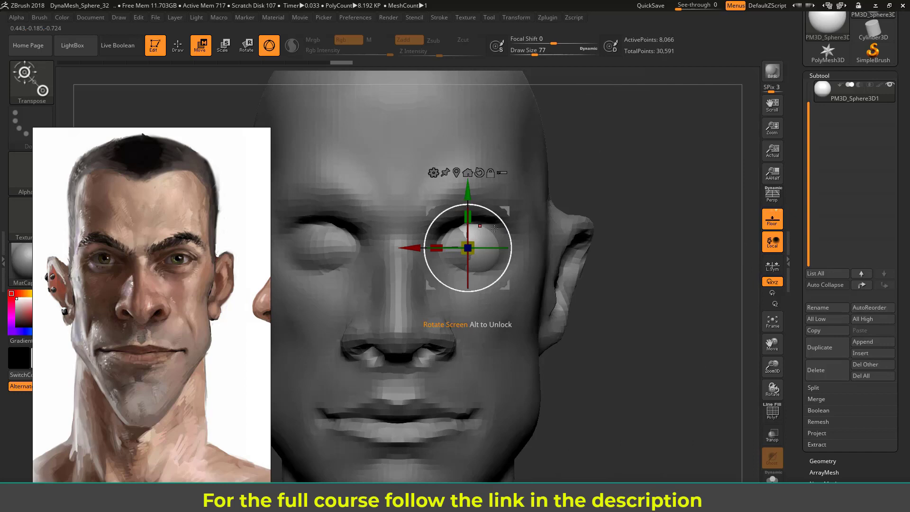
{"action": "key", "text": "q"}
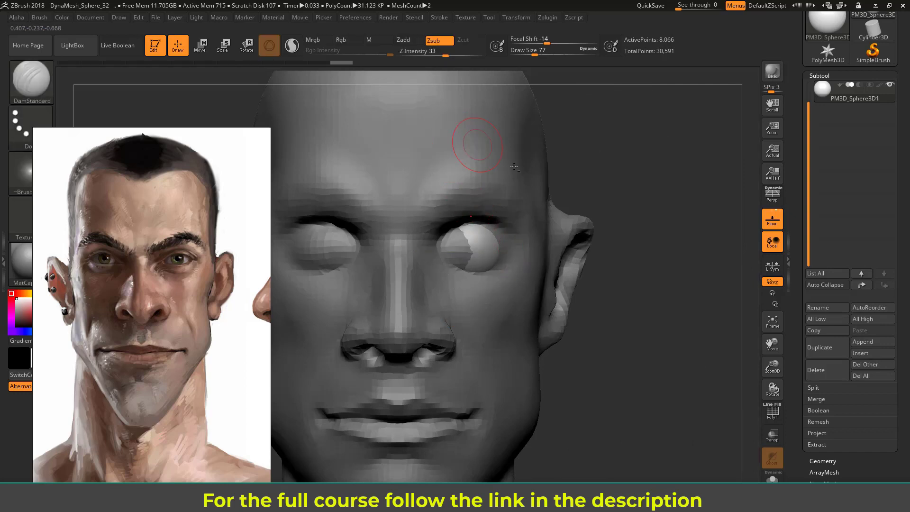
Select the head subtool and reshape the eye socket area around the eyeball using the Move brush at draw size 97.
{"action": "left_click", "coordinate": [480, 153], "text": "alt"}
{"action": "mouse_move", "coordinate": [629, 165]}
{"action": "left_mouse_down", "text": "alt"}
{"action": "mouse_move", "coordinate": [633, 184]}
{"action": "mouse_move", "coordinate": [646, 134]}
{"action": "mouse_move", "coordinate": [514, 227]}
{"action": "left_mouse_up", "text": "alt"}
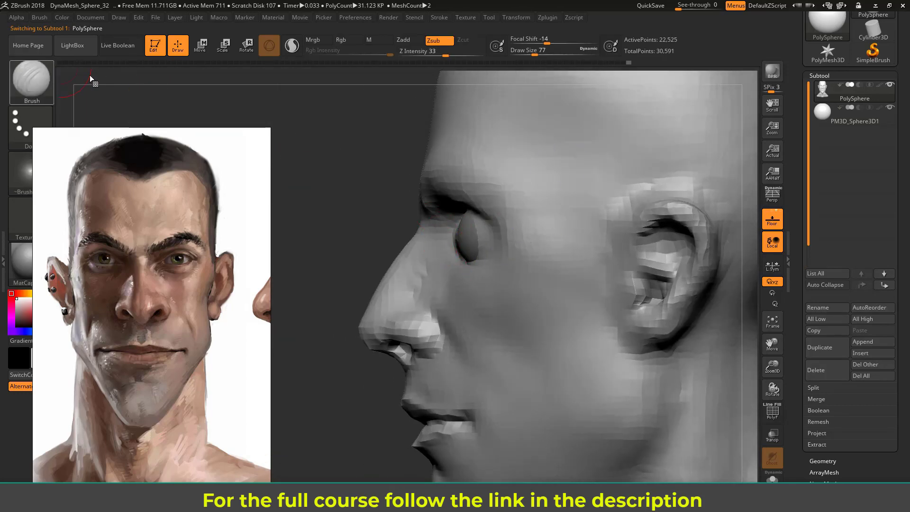
{"action": "left_click", "coordinate": [32, 81]}
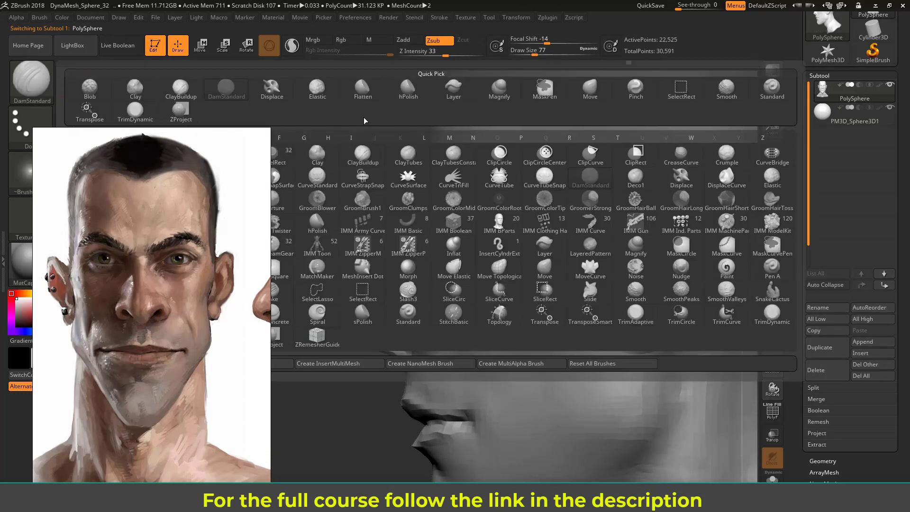
{"action": "left_click", "coordinate": [575, 94]}
{"action": "key", "text": "s"}
{"action": "mouse_move", "coordinate": [456, 237]}
{"action": "left_mouse_down"}
{"action": "mouse_move", "coordinate": [468, 238]}
{"action": "mouse_move", "coordinate": [460, 231]}
{"action": "left_mouse_up"}
{"action": "key", "text": "s"}
{"action": "left_click_drag", "start_coordinate": [368, 195], "coordinate": [455, 204]}
{"action": "left_click_drag", "start_coordinate": [482, 240], "coordinate": [473, 240]}
{"action": "mouse_move", "coordinate": [602, 155]}
{"action": "left_mouse_down", "text": "alt"}
{"action": "mouse_move", "coordinate": [597, 165]}
{"action": "mouse_move", "coordinate": [616, 167]}
{"action": "left_mouse_up", "text": "alt"}
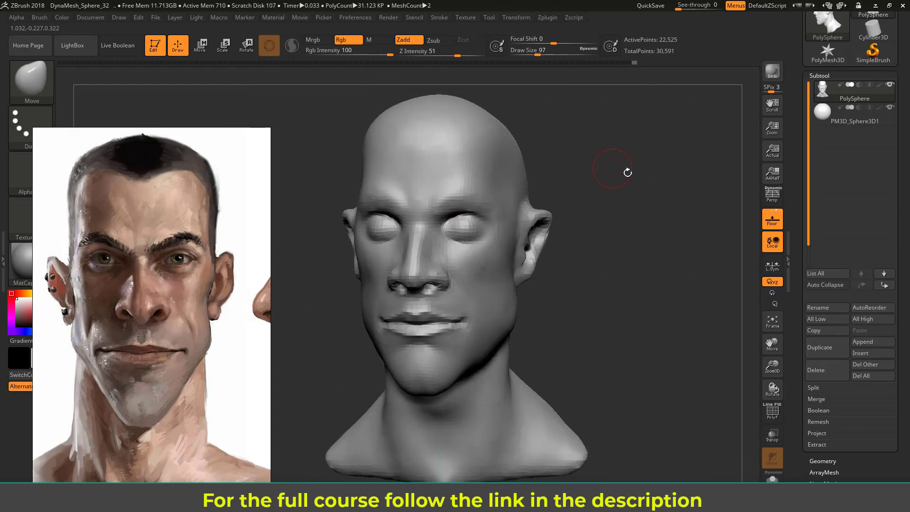
Re-DynaMesh the head at resolution 128 and check the mesh density with the polyframe display.
{"action": "scroll", "coordinate": [821, 316], "scroll_direction": "down", "scroll_amount": 5}
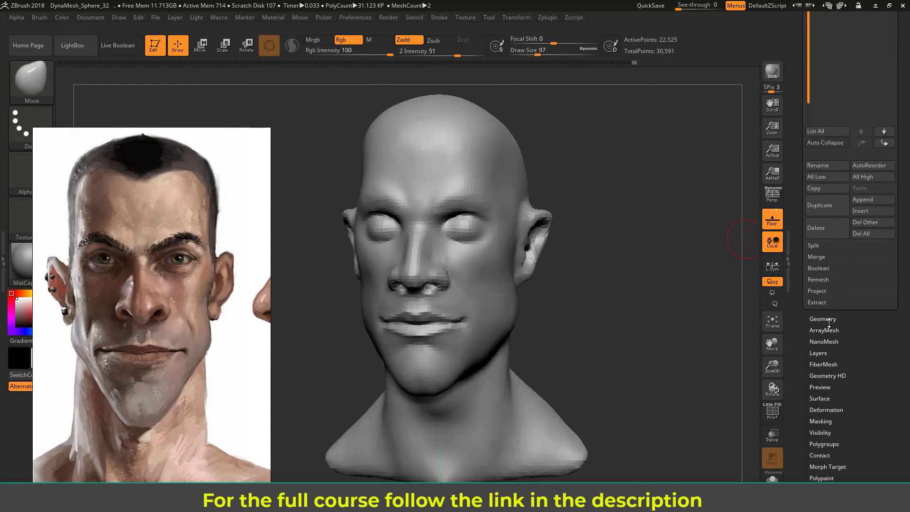
{"action": "left_click", "coordinate": [822, 318]}
{"action": "left_click", "coordinate": [821, 199]}
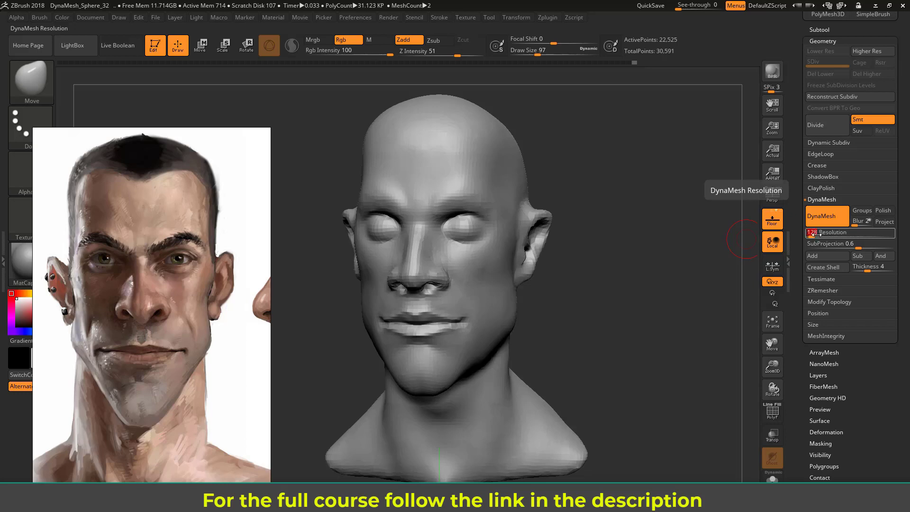
{"action": "left_click", "coordinate": [828, 222]}
{"action": "left_click", "coordinate": [828, 223]}
{"action": "left_click_drag", "start_coordinate": [561, 251], "coordinate": [676, 224], "text": "alt"}
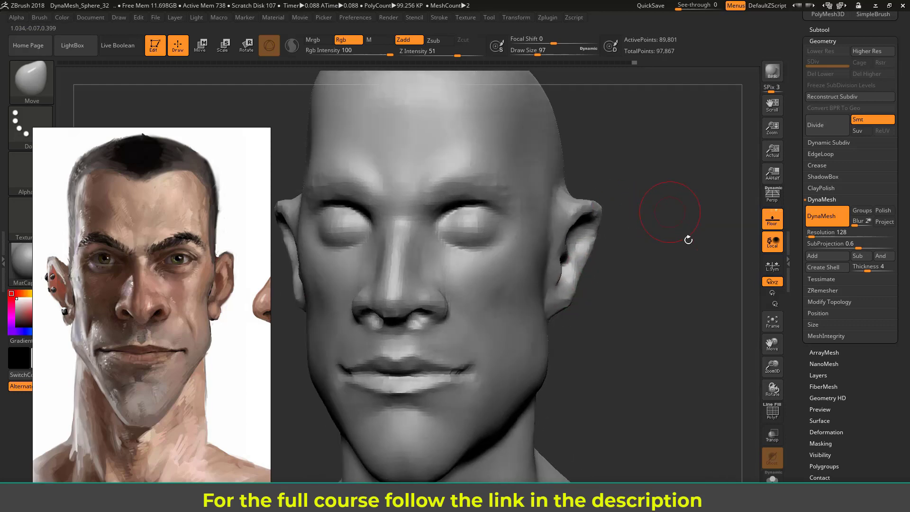
{"action": "left_click", "coordinate": [773, 414]}
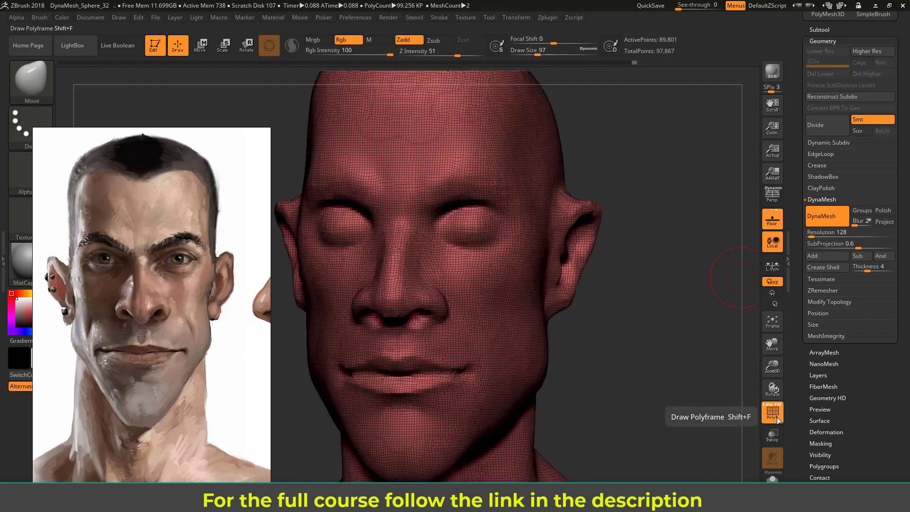
{"action": "left_click", "coordinate": [774, 417]}
{"action": "left_click_drag", "start_coordinate": [627, 275], "coordinate": [617, 263]}
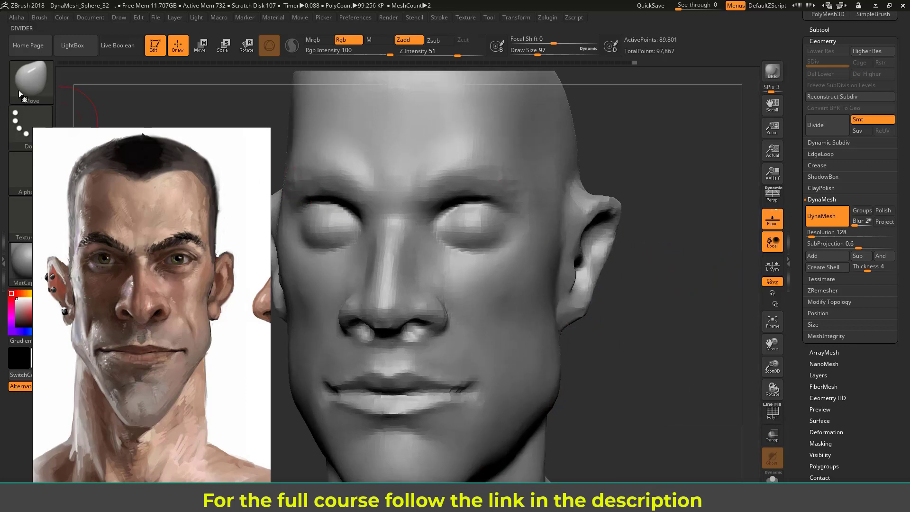
Carve the eyelid contours around the eyes with the DamStandard brush, reducing the draw size to 46 for finer strokes.
{"action": "left_click", "coordinate": [31, 81]}
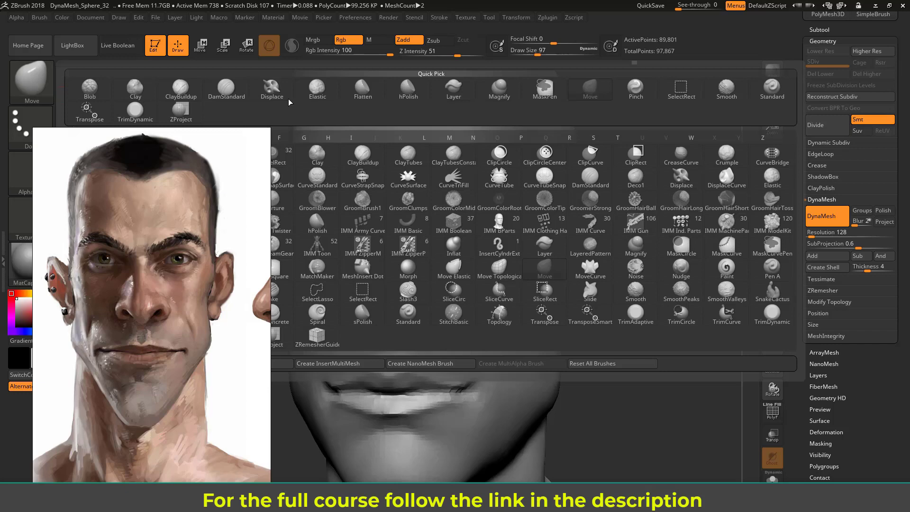
{"action": "left_click", "coordinate": [226, 88]}
{"action": "key", "text": "s"}
{"action": "left_click_drag", "start_coordinate": [449, 231], "coordinate": [441, 233]}
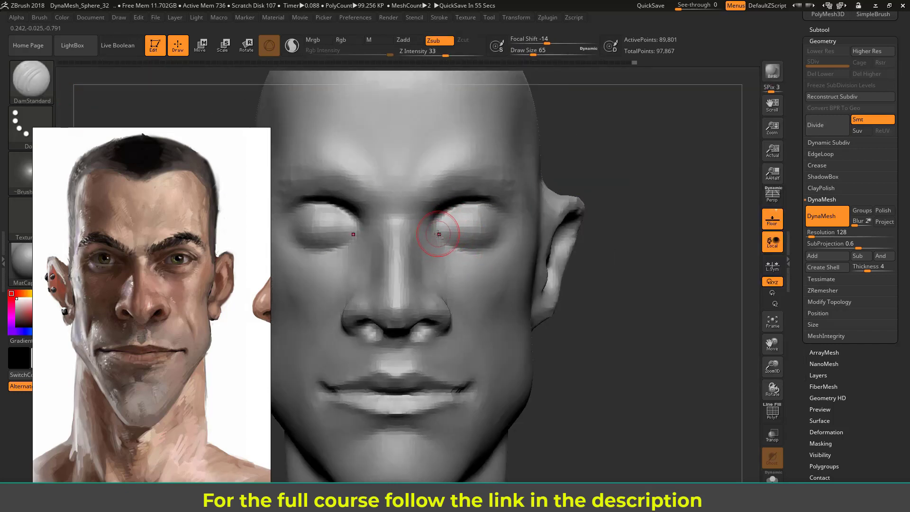
{"action": "mouse_move", "coordinate": [449, 229]}
{"action": "left_mouse_down"}
{"action": "mouse_move", "coordinate": [477, 221]}
{"action": "mouse_move", "coordinate": [440, 233]}
{"action": "left_mouse_up"}
{"action": "key", "text": "s"}
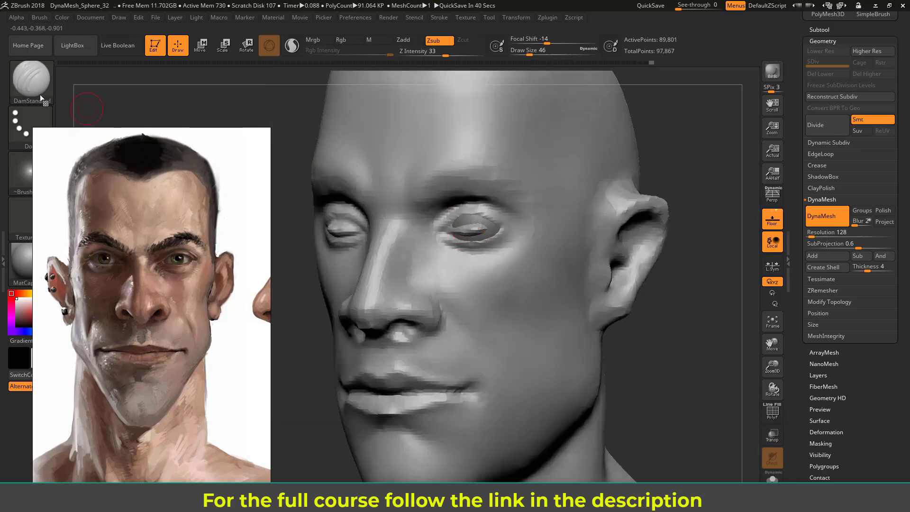
Build up the eyelid rims around the eyeball with the ClayBuildup brush and refresh the head's DynaMesh.
{"action": "left_click", "coordinate": [54, 98]}
{"action": "left_click", "coordinate": [183, 95]}
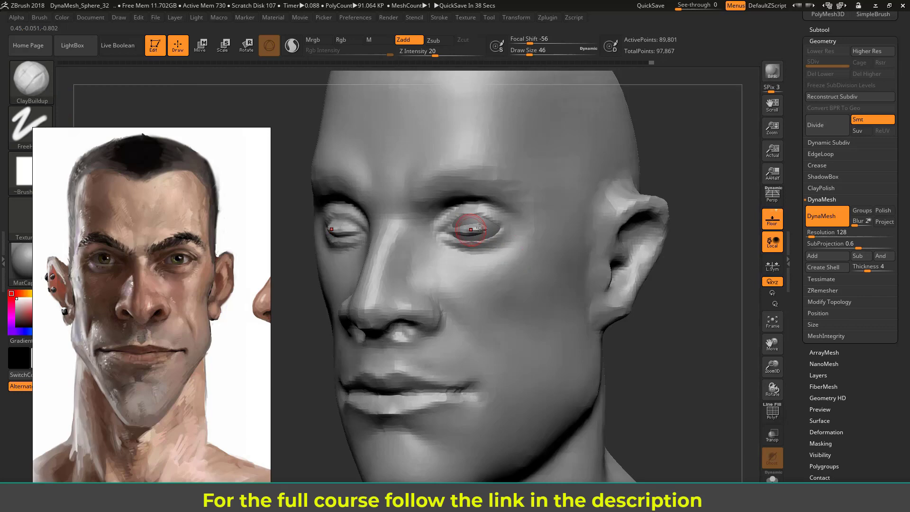
{"action": "left_click_drag", "start_coordinate": [447, 230], "coordinate": [460, 216]}
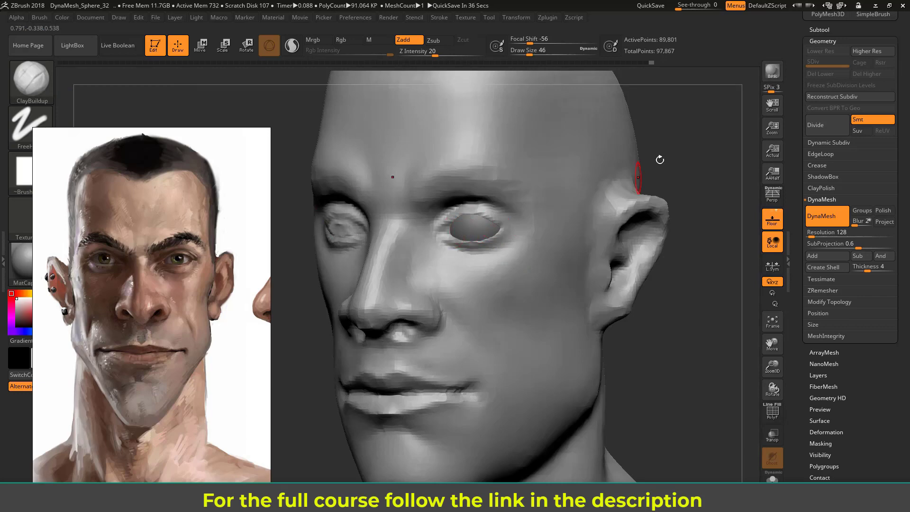
{"action": "left_click_drag", "start_coordinate": [652, 166], "coordinate": [655, 162]}
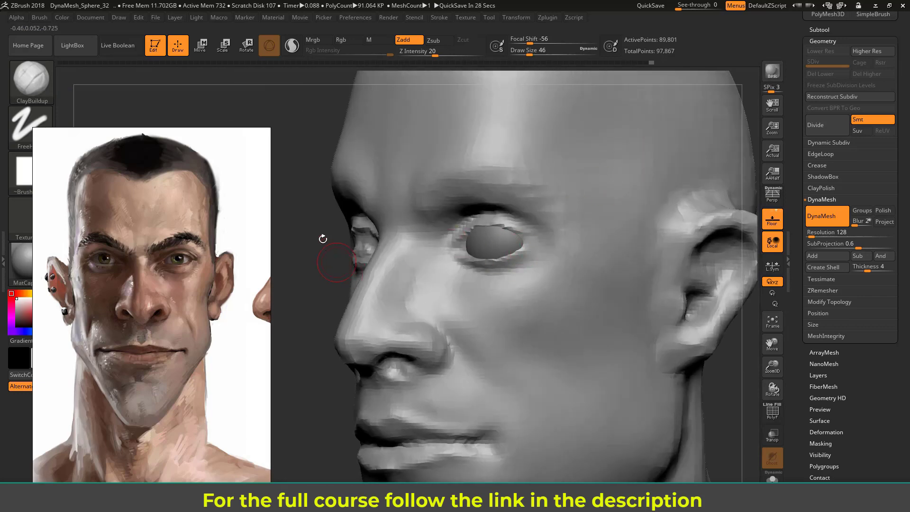
{"action": "left_click_drag", "start_coordinate": [322, 239], "coordinate": [399, 237]}
{"action": "mouse_move", "coordinate": [666, 150]}
{"action": "left_mouse_down"}
{"action": "mouse_move", "coordinate": [616, 154]}
{"action": "mouse_move", "coordinate": [674, 151]}
{"action": "mouse_move", "coordinate": [664, 167]}
{"action": "left_mouse_up"}
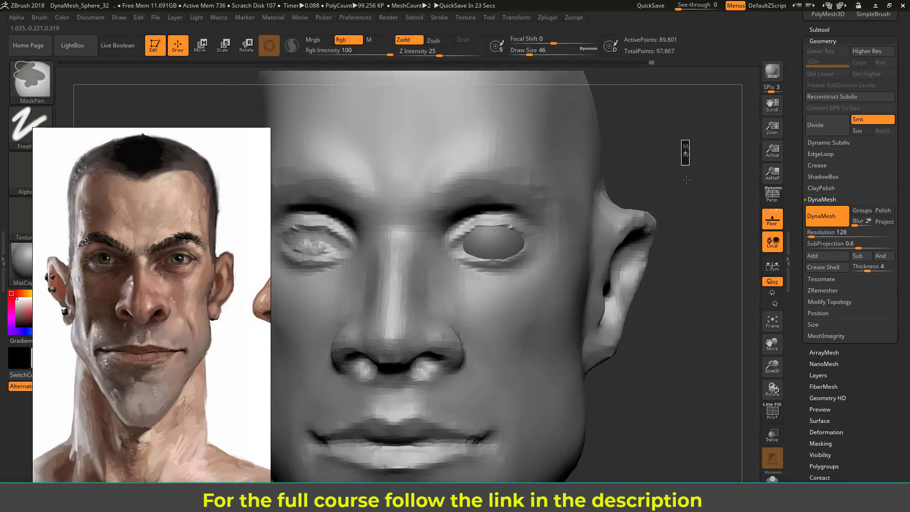
Sharpen the eyelid edges and outer eye corners with DamStandard strokes at draw size 46, smoothing where needed.
{"action": "left_click", "coordinate": [35, 86]}
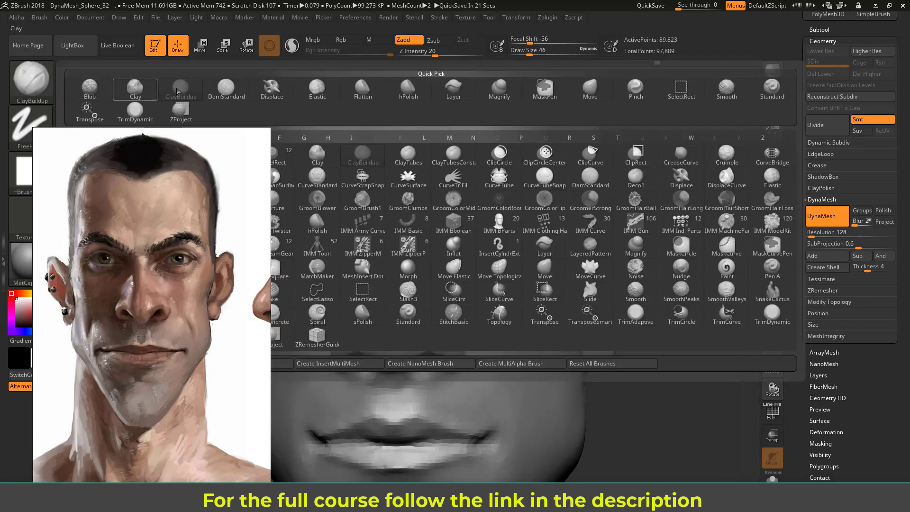
{"action": "left_click", "coordinate": [228, 89]}
{"action": "mouse_move", "coordinate": [459, 248]}
{"action": "left_mouse_down"}
{"action": "mouse_move", "coordinate": [467, 244]}
{"action": "mouse_move", "coordinate": [451, 248]}
{"action": "mouse_move", "coordinate": [465, 232]}
{"action": "mouse_move", "coordinate": [500, 222]}
{"action": "mouse_move", "coordinate": [535, 239]}
{"action": "left_mouse_up"}
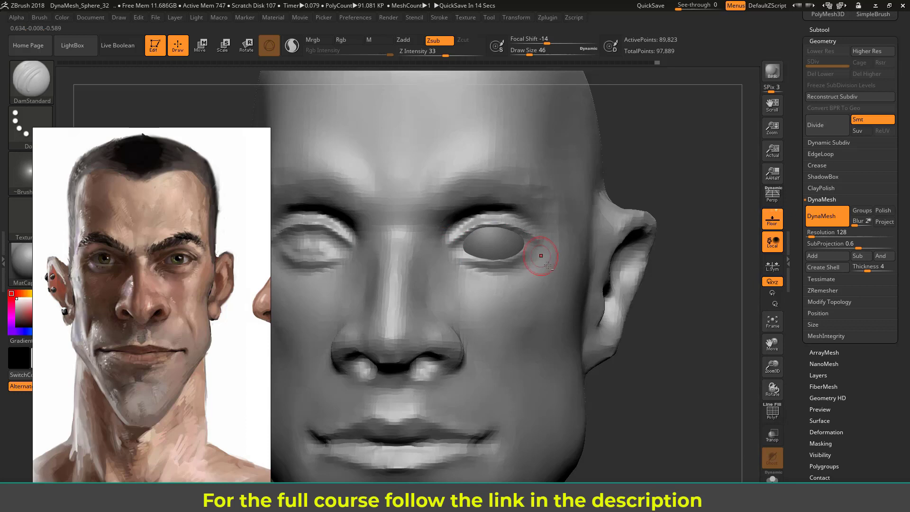
{"action": "left_click_drag", "start_coordinate": [615, 176], "coordinate": [471, 243]}
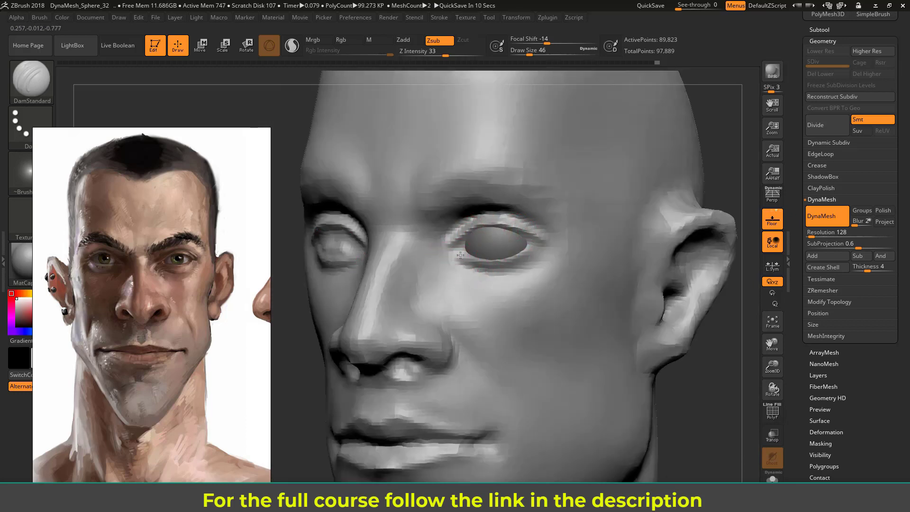
{"action": "left_click_drag", "start_coordinate": [506, 262], "coordinate": [540, 248]}
{"action": "key", "text": "shift"}
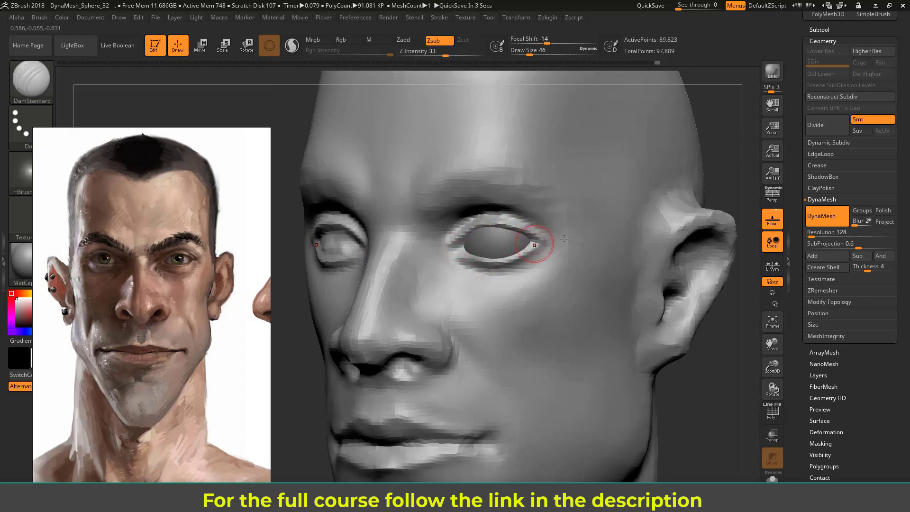
Deepen the upper eyelid crease from the inner eye corner outward with DamStandard at draw size 56.
{"action": "left_click_drag", "start_coordinate": [720, 126], "coordinate": [711, 138], "text": "shift"}
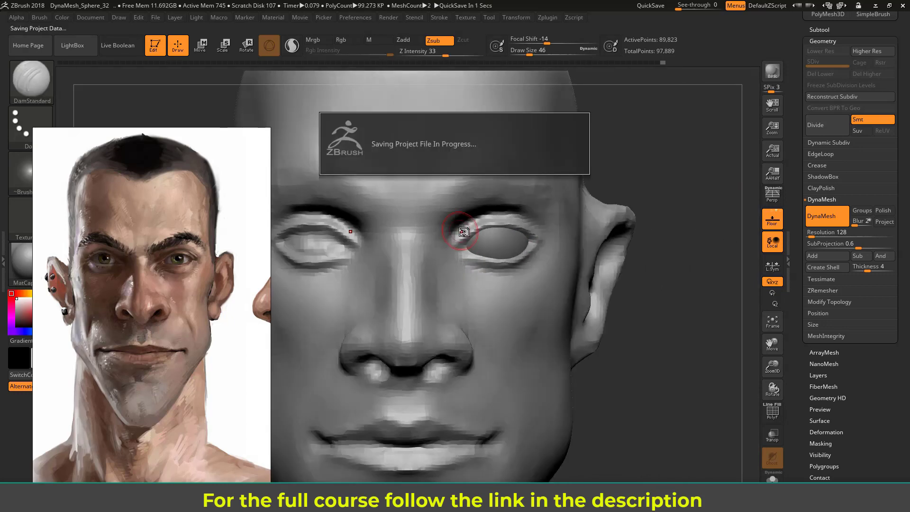
{"action": "key", "text": "s"}
{"action": "left_click_drag", "start_coordinate": [469, 228], "coordinate": [472, 227]}
{"action": "left_click_drag", "start_coordinate": [647, 153], "coordinate": [647, 139]}
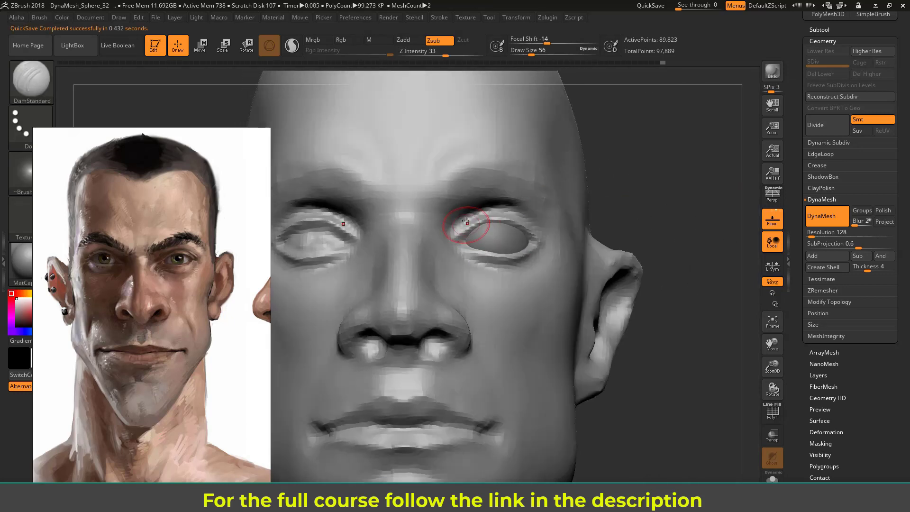
{"action": "mouse_move", "coordinate": [457, 228]}
{"action": "left_mouse_down"}
{"action": "mouse_move", "coordinate": [490, 212]}
{"action": "mouse_move", "coordinate": [521, 211]}
{"action": "left_mouse_up"}
Mirror the eyeball subtool across the X axis with SubTool Master, merging both eyeballs into one subtool.
{"action": "mouse_move", "coordinate": [656, 181]}
{"action": "left_mouse_down", "text": "alt"}
{"action": "mouse_move", "coordinate": [627, 166]}
{"action": "mouse_move", "coordinate": [637, 176]}
{"action": "left_mouse_up", "text": "alt"}
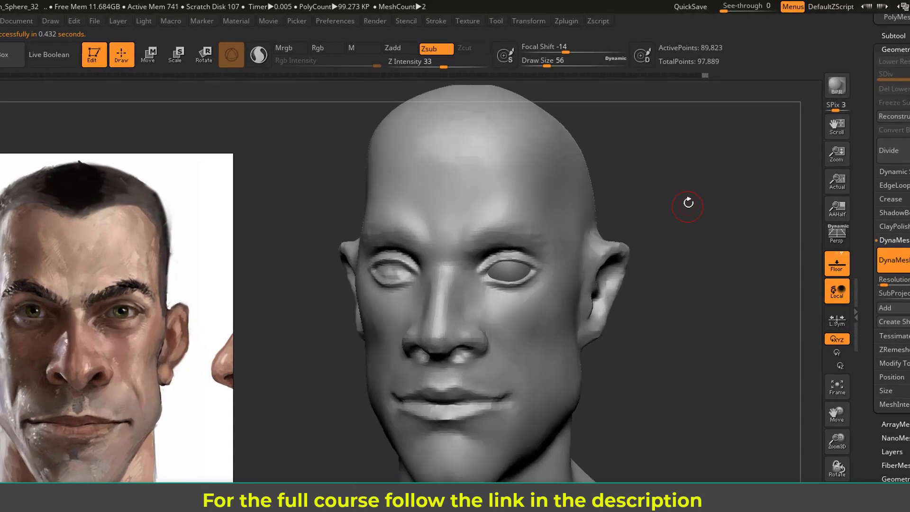
{"action": "left_click_drag", "start_coordinate": [680, 199], "coordinate": [701, 199], "text": "shift"}
{"action": "left_click_drag", "start_coordinate": [642, 194], "coordinate": [649, 220], "text": "alt"}
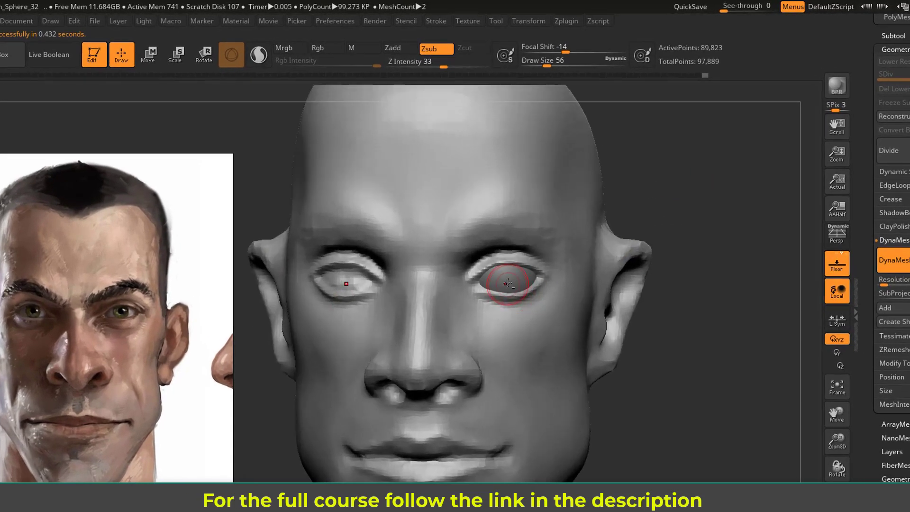
{"action": "left_click", "coordinate": [508, 278], "text": "alt"}
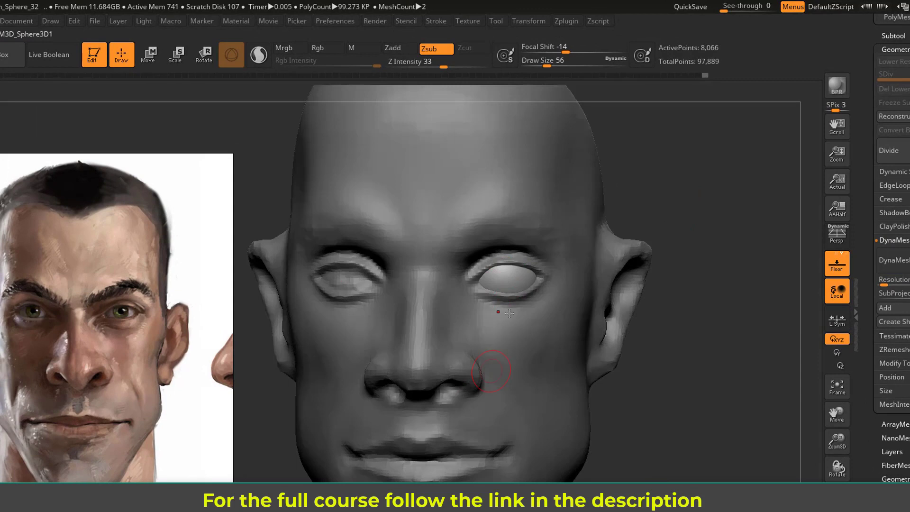
{"action": "left_click", "coordinate": [566, 21]}
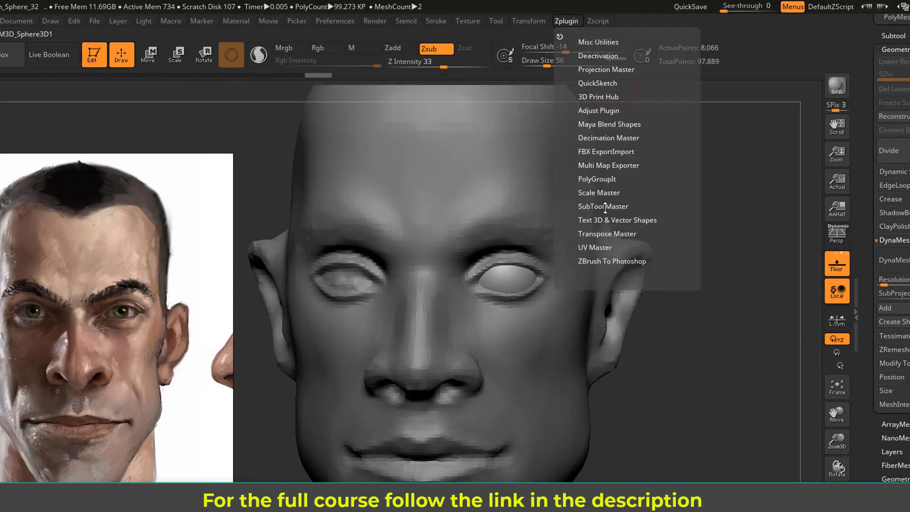
{"action": "left_click", "coordinate": [603, 206]}
{"action": "left_click", "coordinate": [646, 262]}
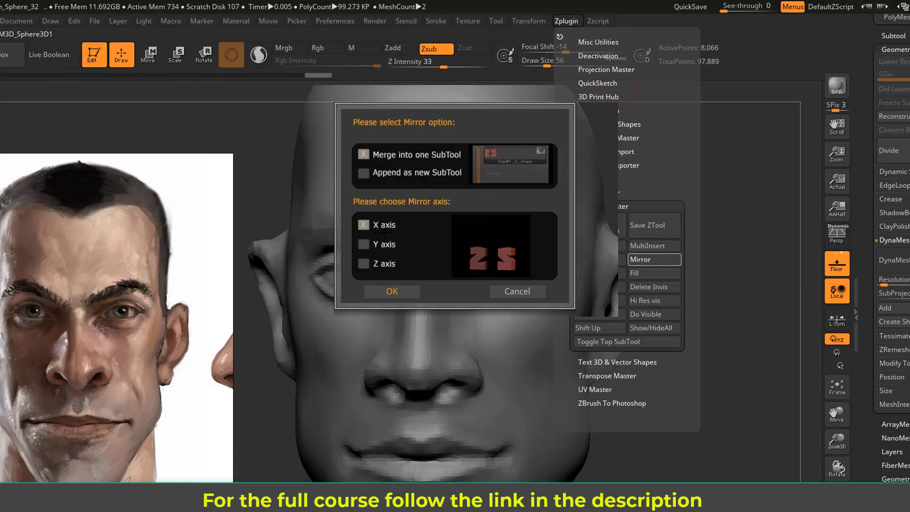
{"action": "left_click", "coordinate": [393, 292]}
Select the head subtool again and inspect the face with both eyeballs from both sides.
{"action": "left_click_drag", "start_coordinate": [749, 311], "coordinate": [661, 288]}
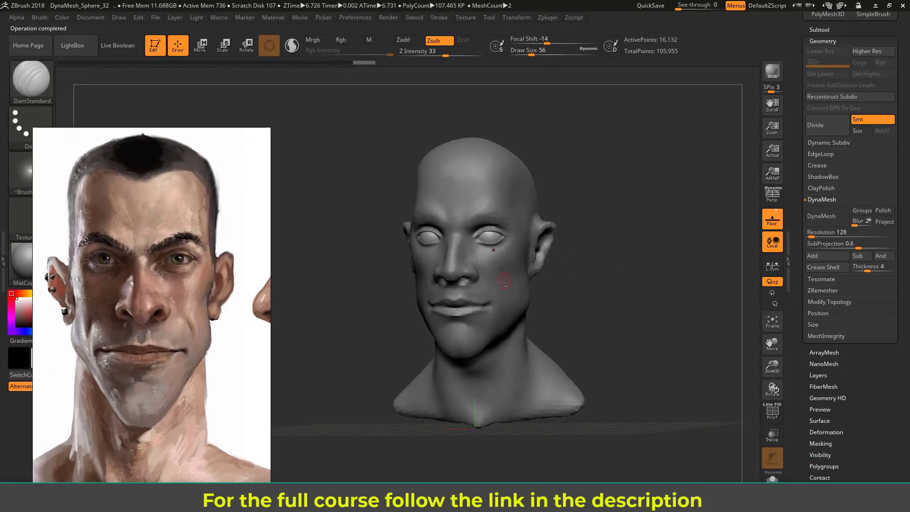
{"action": "left_click", "coordinate": [548, 288], "text": "alt"}
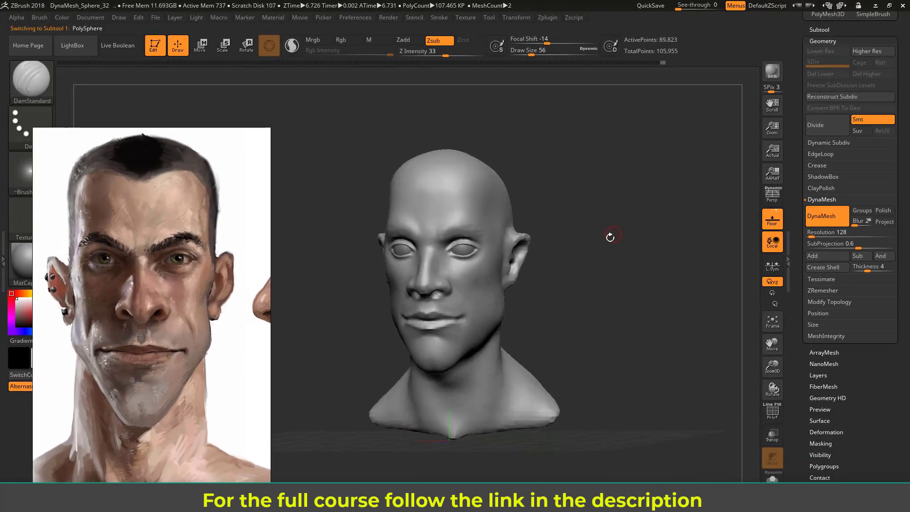
{"action": "left_click_drag", "start_coordinate": [604, 249], "coordinate": [489, 341]}
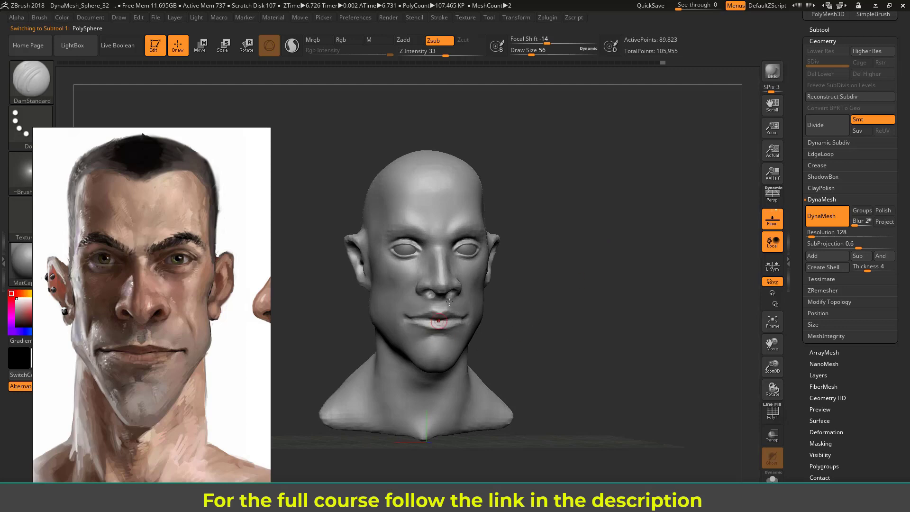
{"action": "left_click_drag", "start_coordinate": [594, 269], "coordinate": [574, 267]}
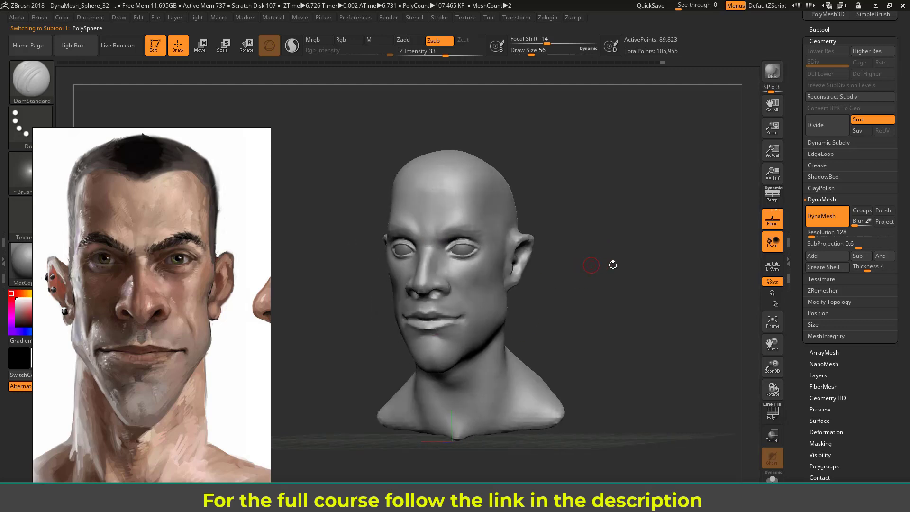